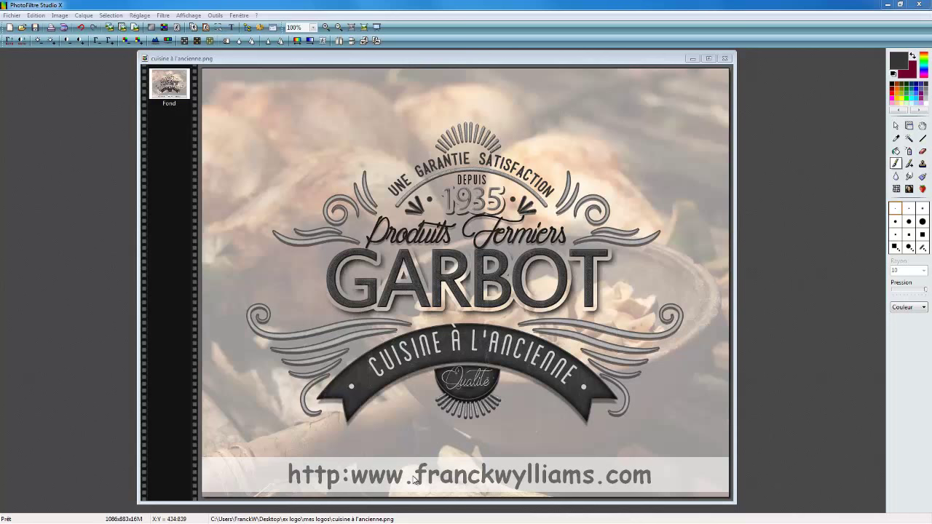
{"action": "left_click", "coordinate": [896, 127]}
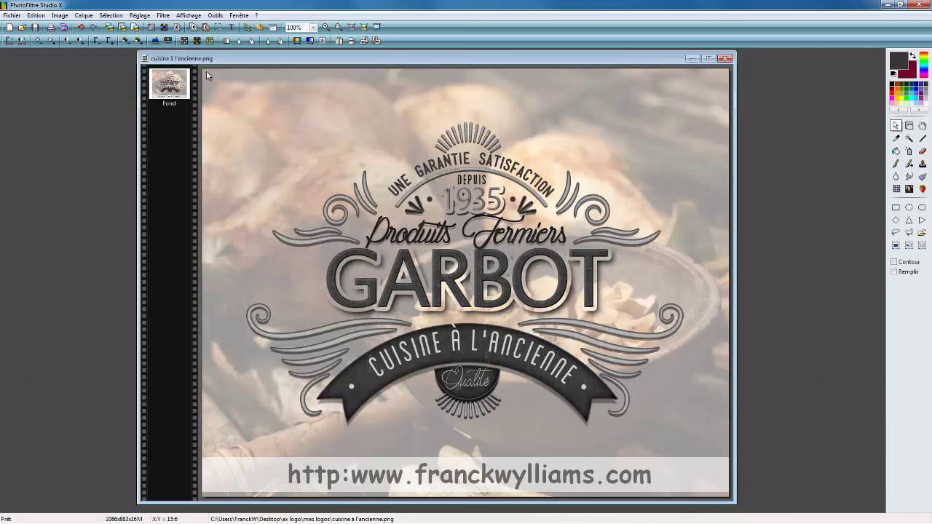
{"action": "mouse_move", "coordinate": [206, 71]}
{"action": "left_mouse_down"}
{"action": "mouse_move", "coordinate": [655, 428]}
{"action": "mouse_move", "coordinate": [724, 450]}
{"action": "left_mouse_up"}
{"action": "right_click", "coordinate": [635, 396]}
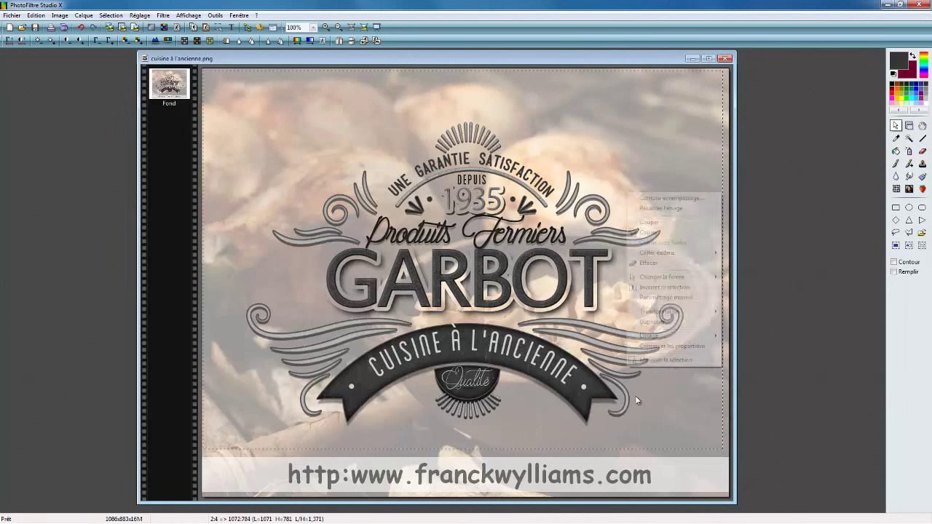
{"action": "left_click", "coordinate": [648, 232]}
{"action": "right_click", "coordinate": [770, 231]}
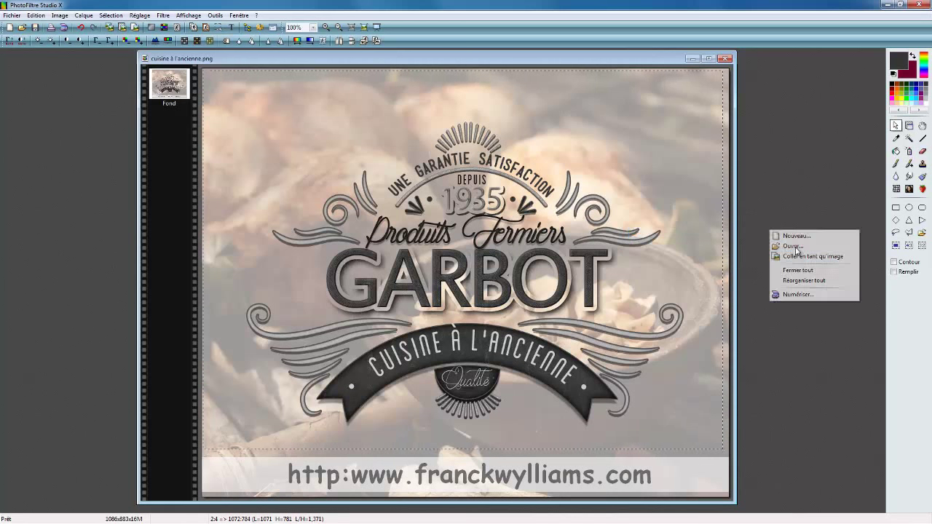
{"action": "left_click", "coordinate": [801, 256]}
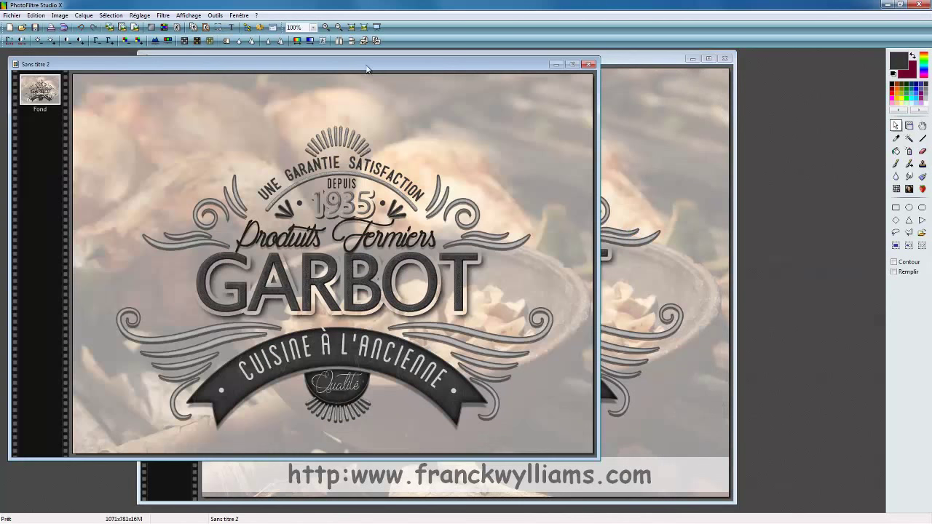
{"action": "left_click_drag", "start_coordinate": [368, 69], "coordinate": [510, 79]}
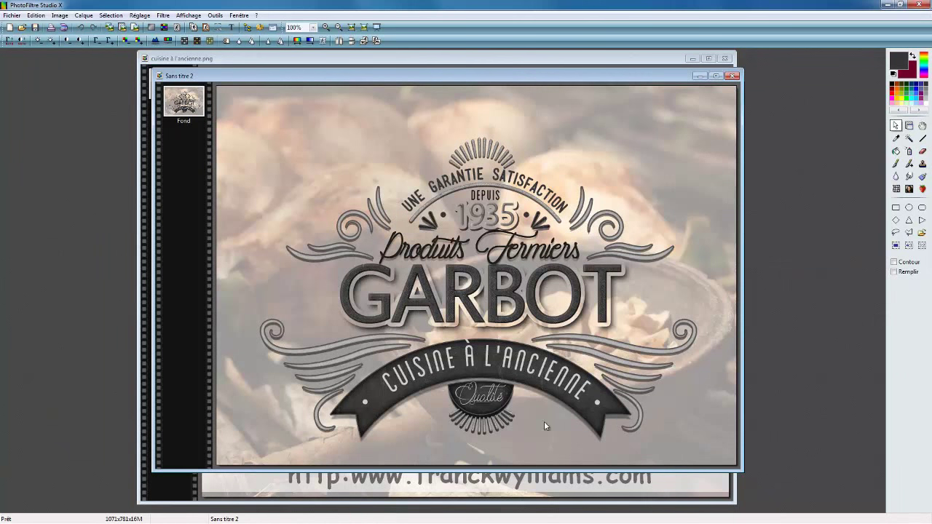
{"action": "left_click", "coordinate": [732, 76]}
{"action": "left_click", "coordinate": [492, 294]}
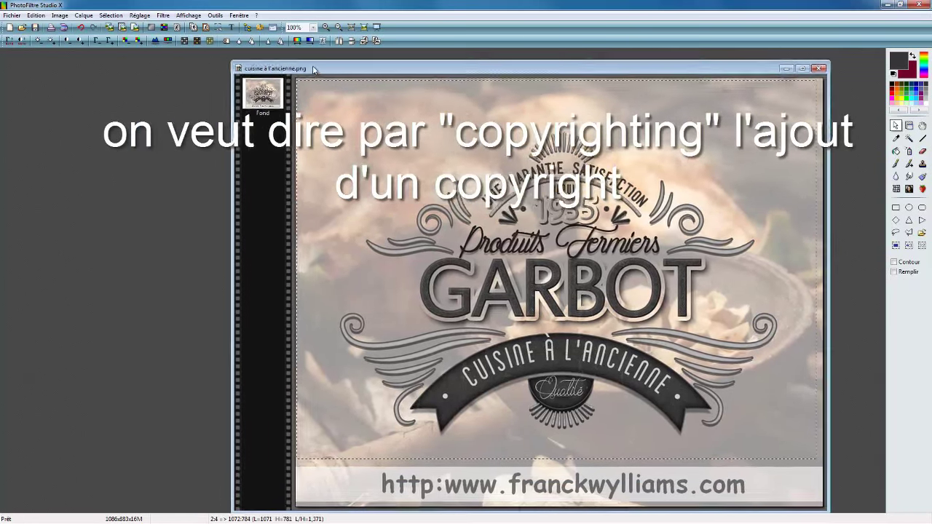
{"action": "left_click_drag", "start_coordinate": [217, 62], "coordinate": [320, 69]}
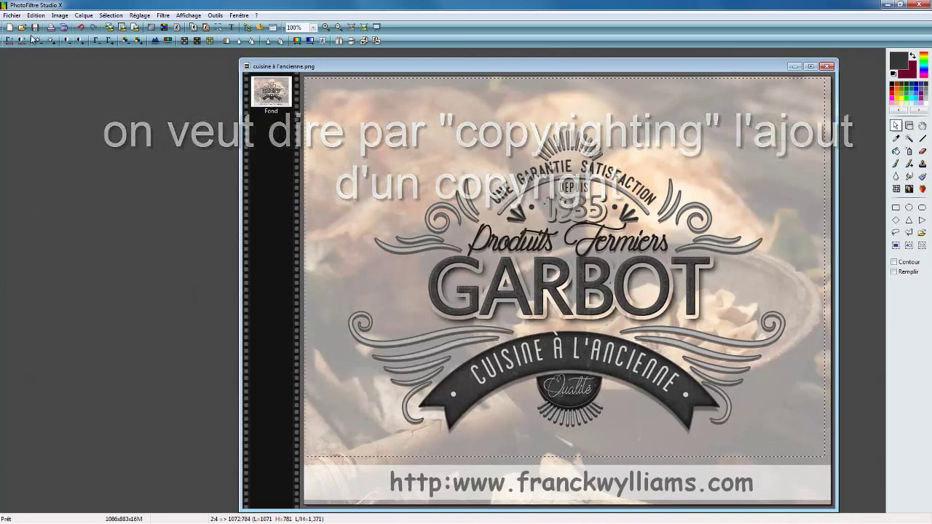
Open tampon2 and tampon3 together from the Images (M:) > Logo folder
{"action": "key", "text": "ctrl+o"}
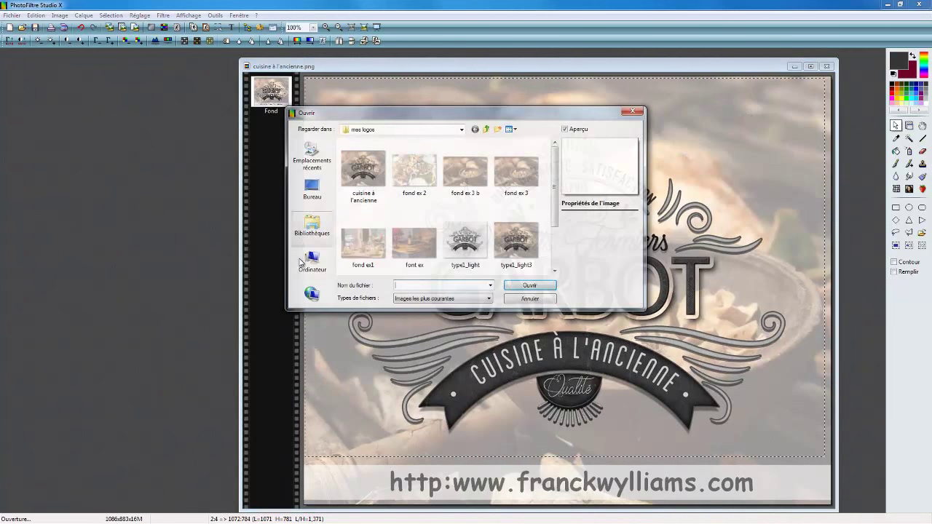
{"action": "left_click", "coordinate": [312, 262]}
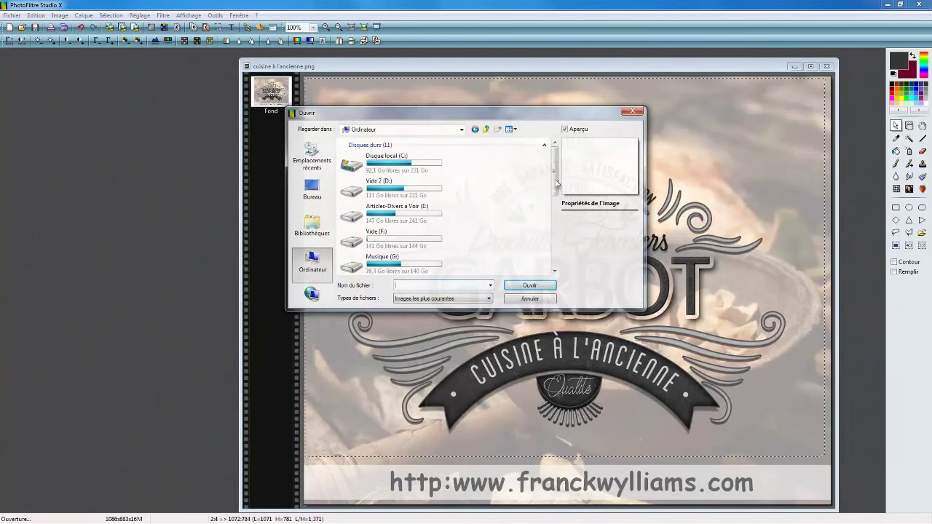
{"action": "mouse_move", "coordinate": [555, 159]}
{"action": "left_mouse_down"}
{"action": "mouse_move", "coordinate": [559, 220]}
{"action": "mouse_move", "coordinate": [559, 202]}
{"action": "left_mouse_up"}
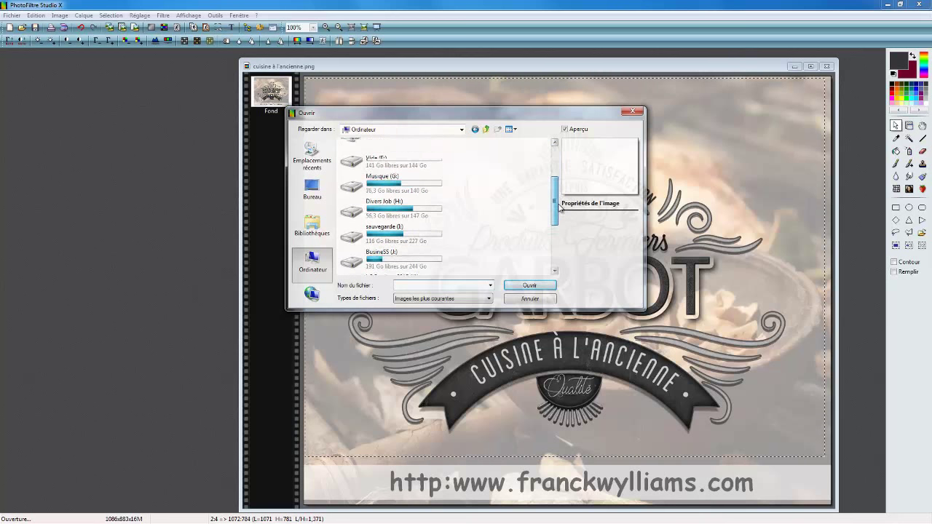
{"action": "scroll", "coordinate": [559, 204], "scroll_direction": "down", "scroll_amount": 5}
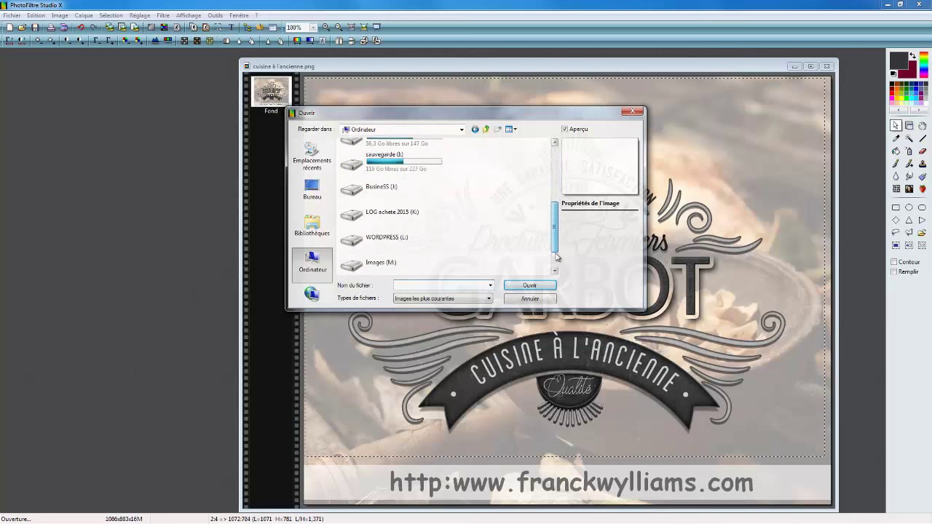
{"action": "double_click", "coordinate": [385, 240]}
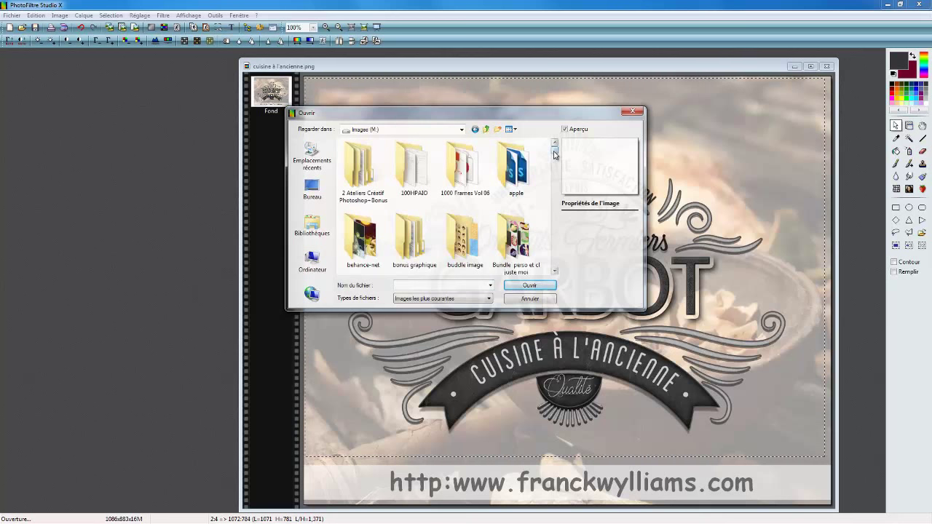
{"action": "scroll", "coordinate": [555, 155], "scroll_direction": "down", "scroll_amount": 2}
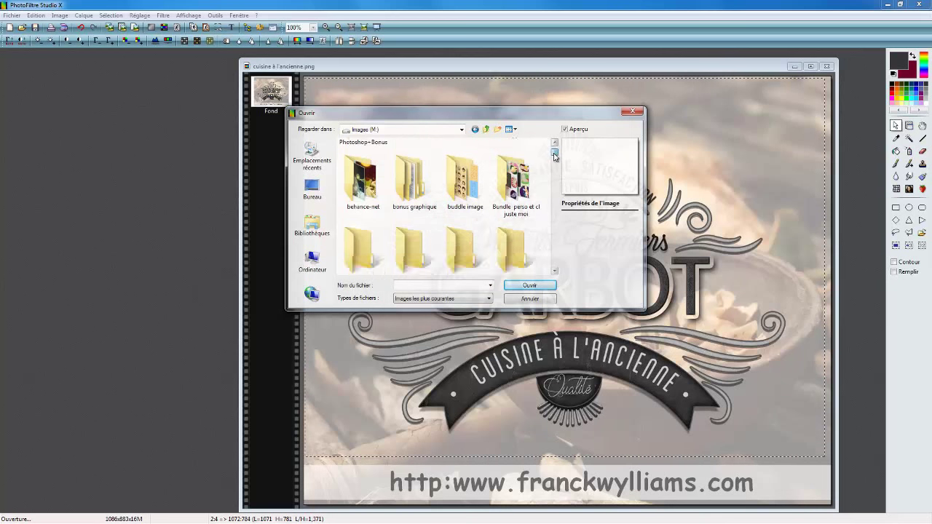
{"action": "double_click", "coordinate": [465, 240]}
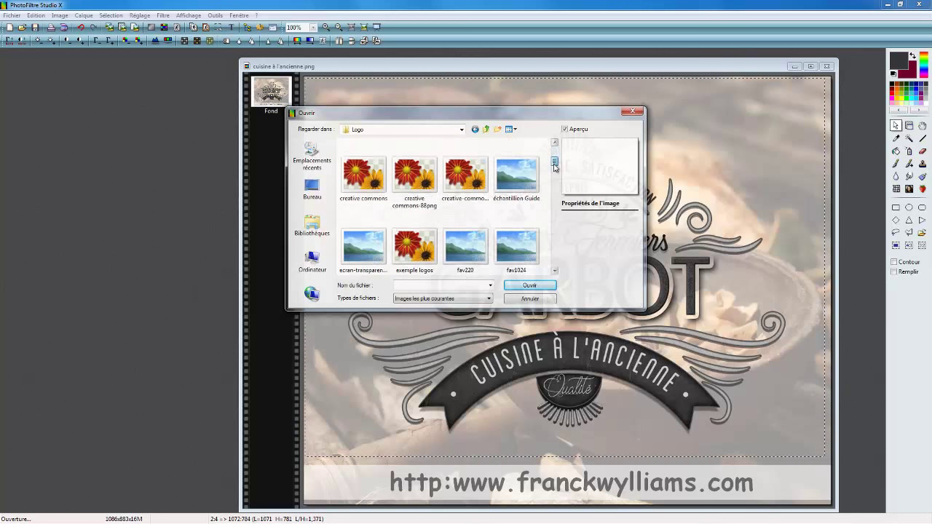
{"action": "left_click_drag", "start_coordinate": [554, 153], "coordinate": [553, 260]}
{"action": "left_click", "coordinate": [368, 173]}
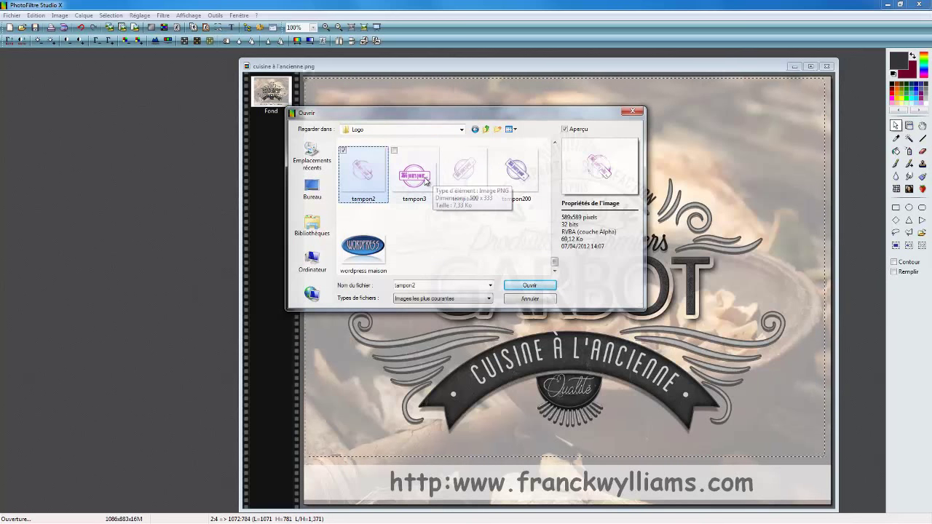
{"action": "left_click", "coordinate": [426, 183], "text": "ctrl"}
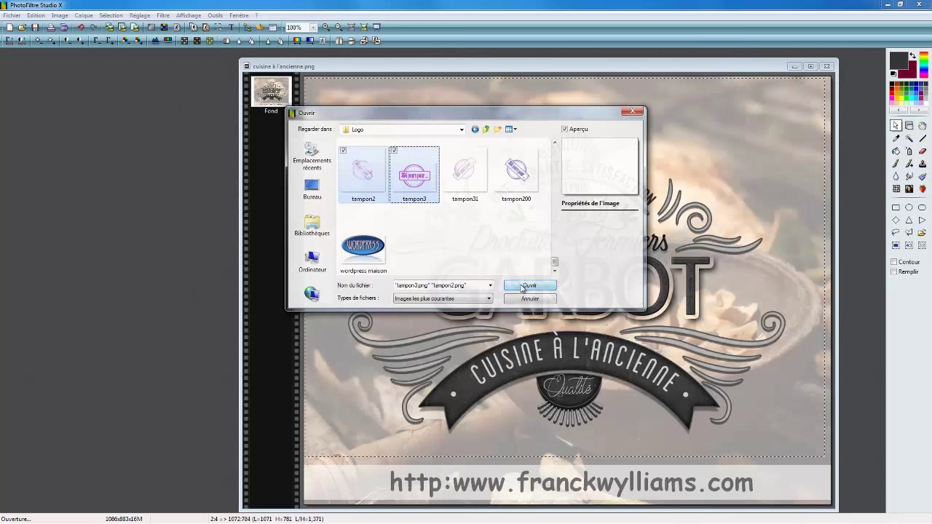
{"action": "left_click", "coordinate": [522, 285]}
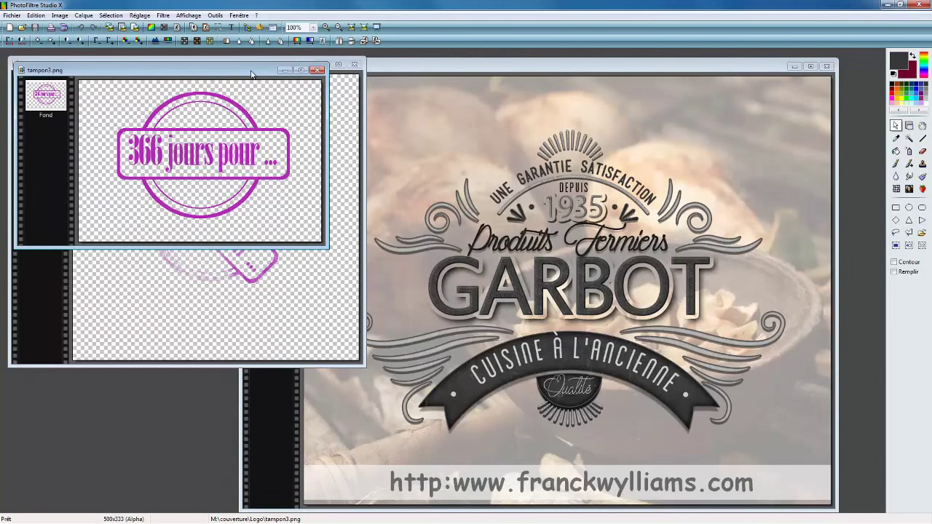
Rearrange the tampon3 and tampon2 windows beside the GARBOT logo
{"action": "left_click_drag", "start_coordinate": [253, 71], "coordinate": [257, 221]}
{"action": "left_click_drag", "start_coordinate": [254, 280], "coordinate": [255, 312]}
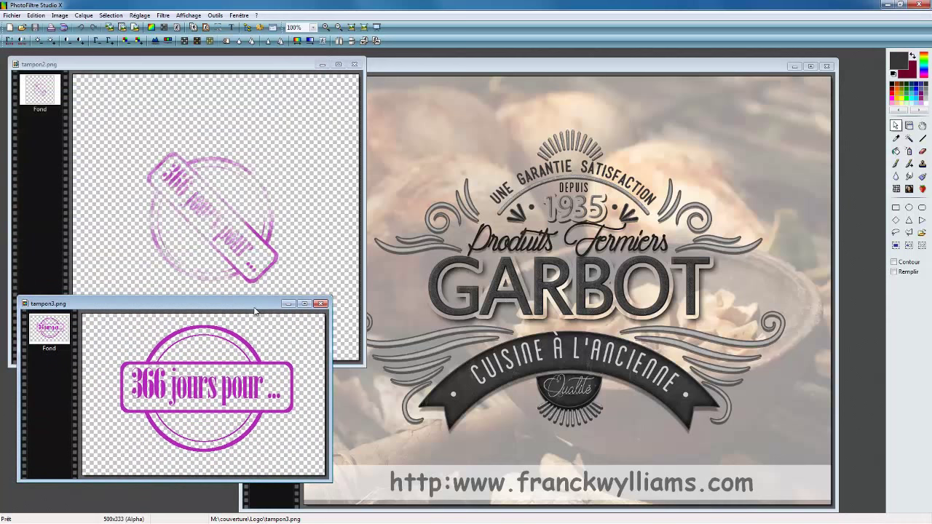
{"action": "left_click_drag", "start_coordinate": [189, 64], "coordinate": [260, 99]}
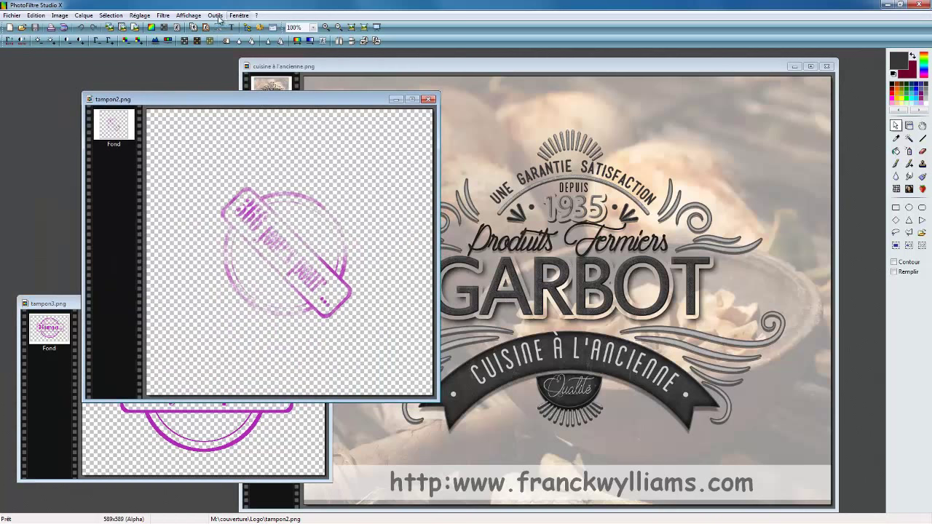
Shift tampon2's hue to 80° with Teinte / Saturation, turning it reddish-orange
{"action": "left_click", "coordinate": [149, 15]}
{"action": "left_click", "coordinate": [111, 74]}
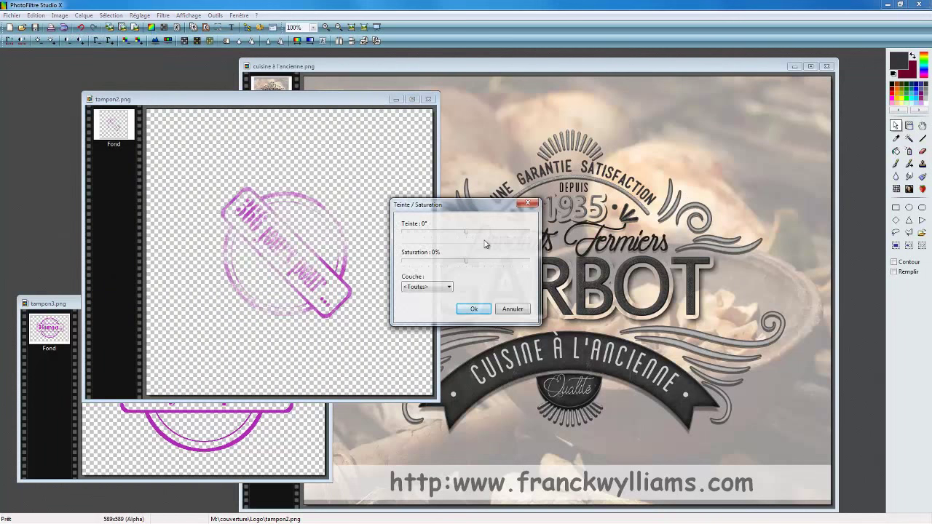
{"action": "left_click", "coordinate": [477, 232]}
{"action": "left_click", "coordinate": [495, 235]}
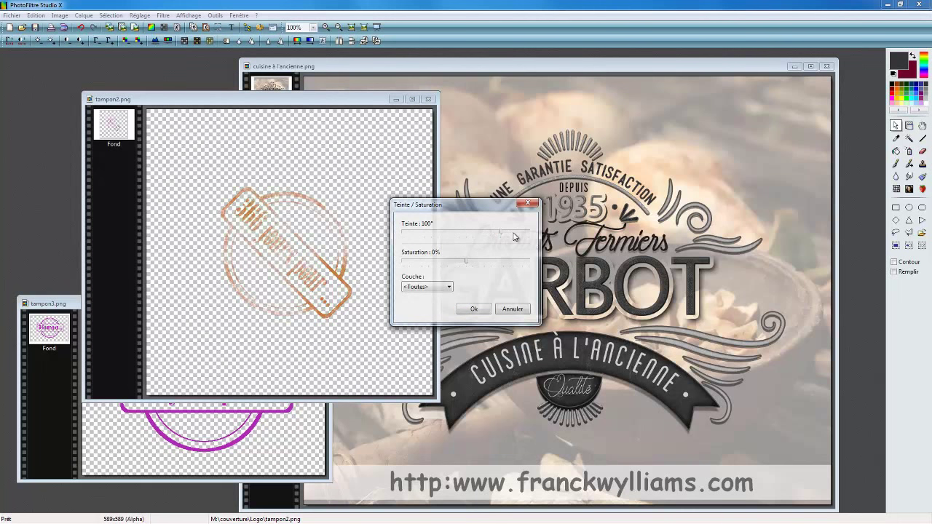
{"action": "left_click", "coordinate": [482, 235]}
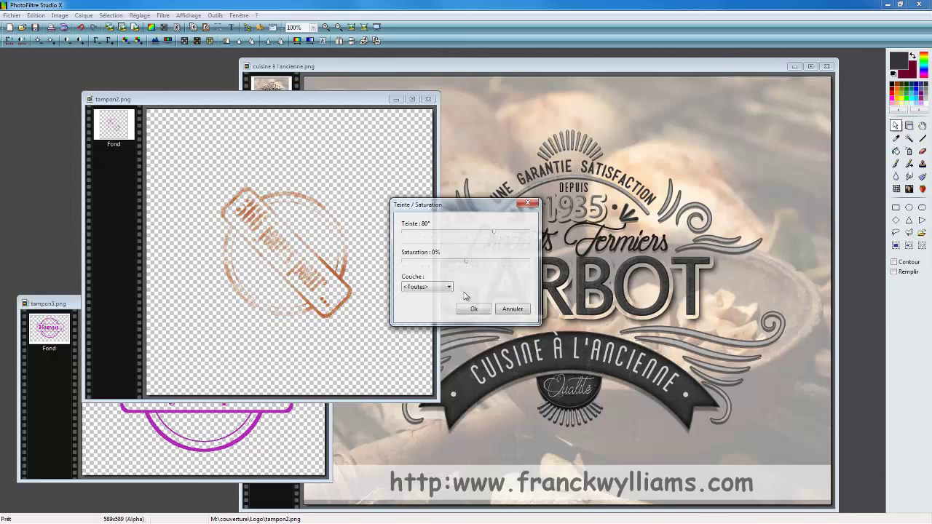
{"action": "left_click", "coordinate": [474, 308]}
Copy the recoloured tampon2 stamp for reuse on the logo
{"action": "right_click", "coordinate": [367, 99]}
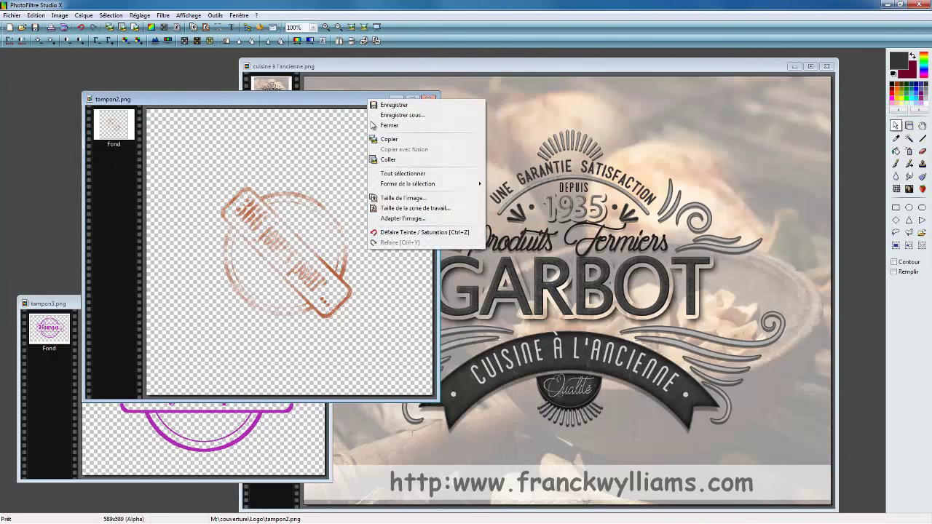
{"action": "left_click", "coordinate": [388, 139]}
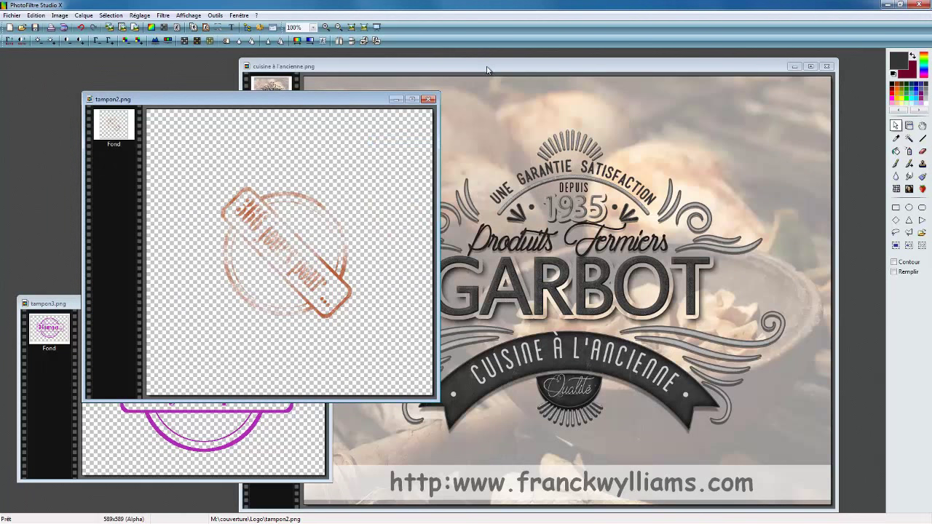
{"action": "right_click", "coordinate": [476, 64]}
Paste the recoloured stamp onto the logo as Calque 1 and position it near the badge's upper right
{"action": "left_click", "coordinate": [495, 126]}
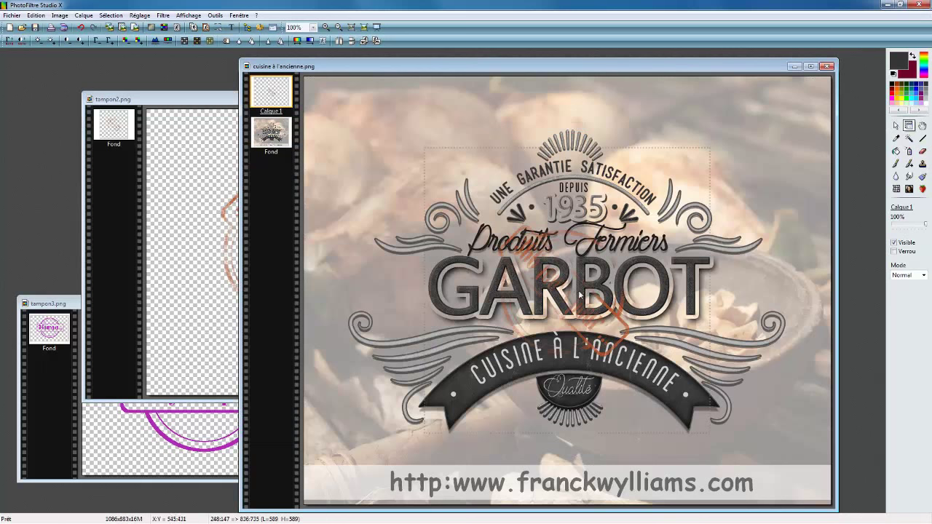
{"action": "mouse_move", "coordinate": [620, 288]}
{"action": "left_mouse_down"}
{"action": "mouse_move", "coordinate": [671, 266]}
{"action": "mouse_move", "coordinate": [772, 168]}
{"action": "mouse_move", "coordinate": [771, 152]}
{"action": "left_mouse_up"}
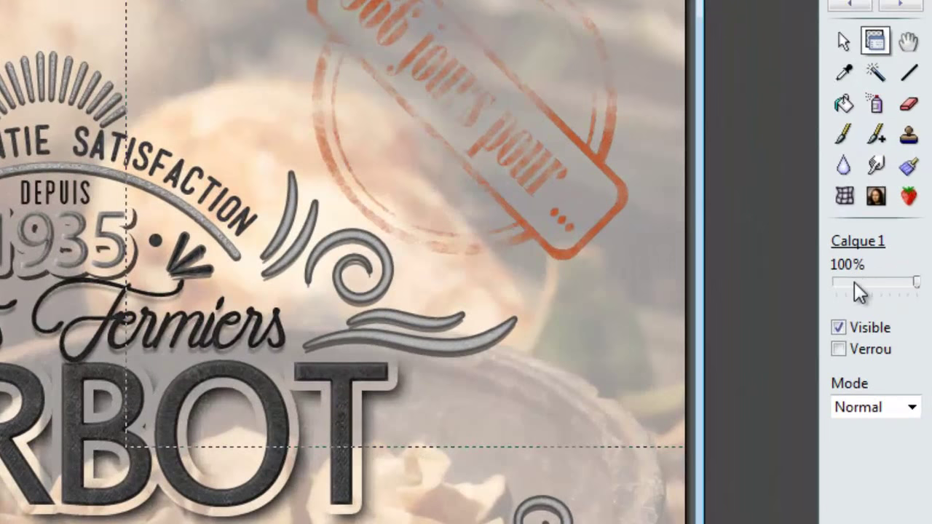
{"action": "scroll", "coordinate": [854, 282], "scroll_direction": "down", "scroll_amount": 1}
{"action": "scroll", "coordinate": [854, 282], "scroll_direction": "down", "scroll_amount": 1}
{"action": "scroll", "coordinate": [854, 282], "scroll_direction": "down", "scroll_amount": 1}
{"action": "scroll", "coordinate": [854, 289], "scroll_direction": "down", "scroll_amount": 1}
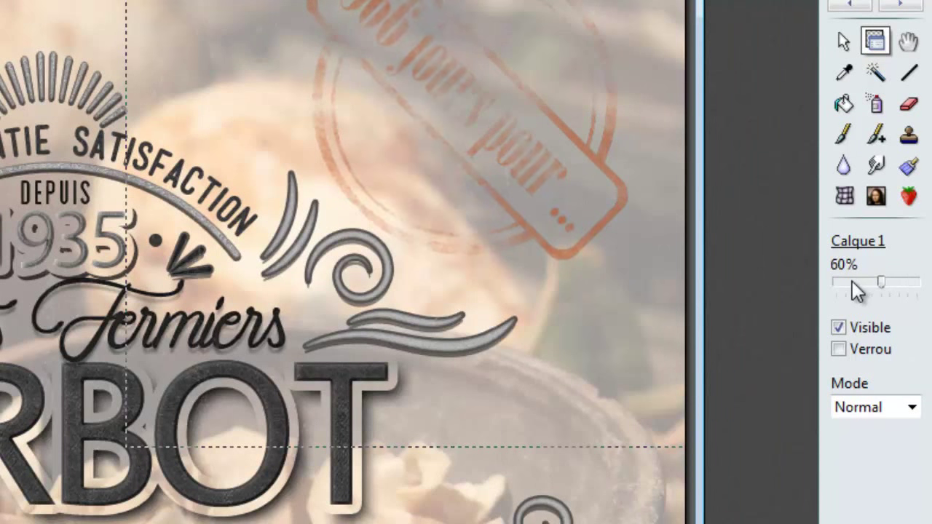
{"action": "scroll", "coordinate": [852, 283], "scroll_direction": "down", "scroll_amount": 1}
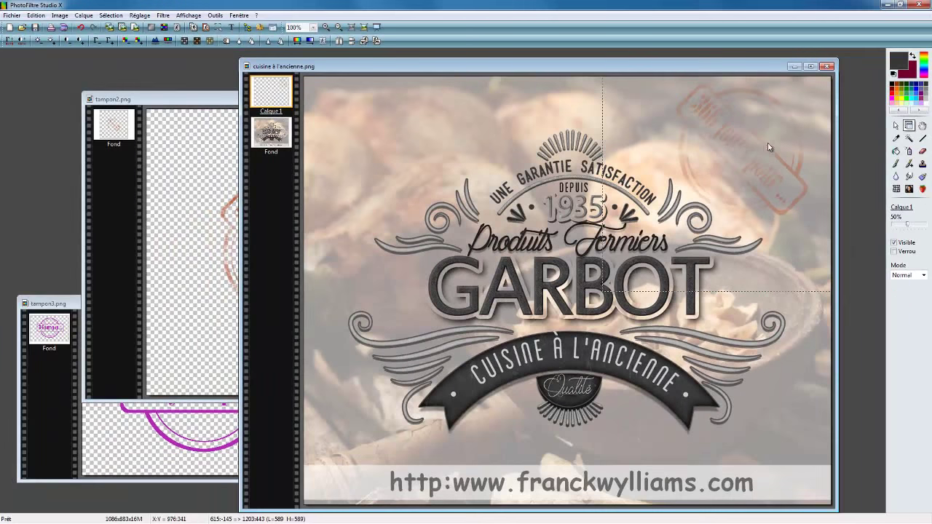
{"action": "left_click_drag", "start_coordinate": [751, 160], "coordinate": [693, 219]}
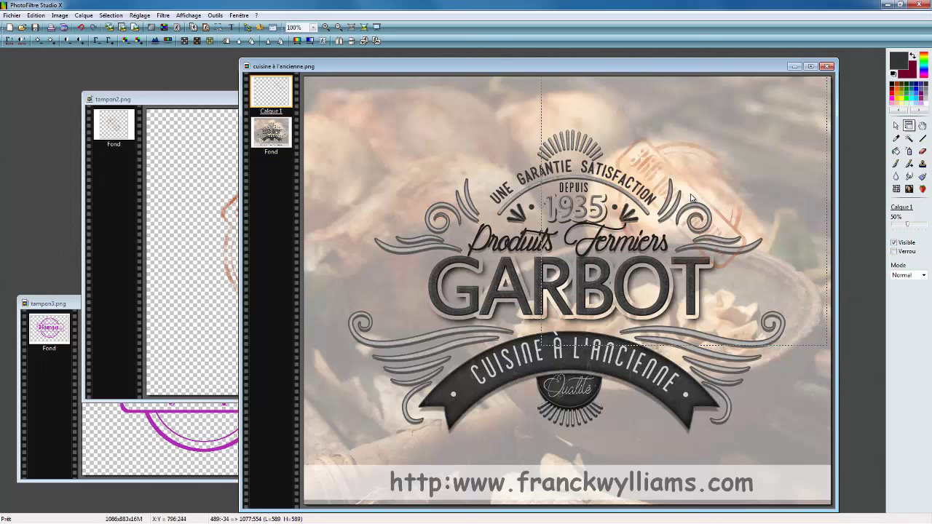
Paste tampon3's purple stamp onto the logo and place it top-left over the arc
{"action": "right_click", "coordinate": [176, 305]}
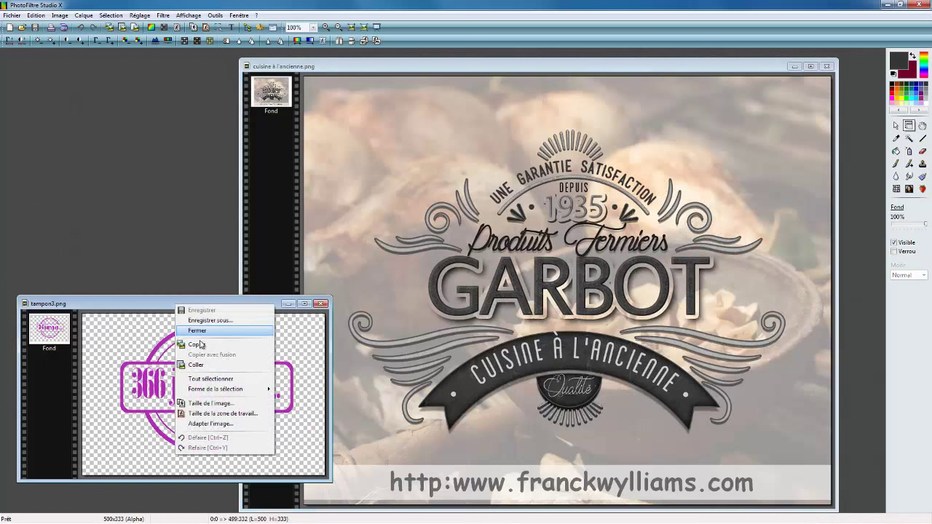
{"action": "left_click", "coordinate": [218, 344]}
{"action": "right_click", "coordinate": [394, 72]}
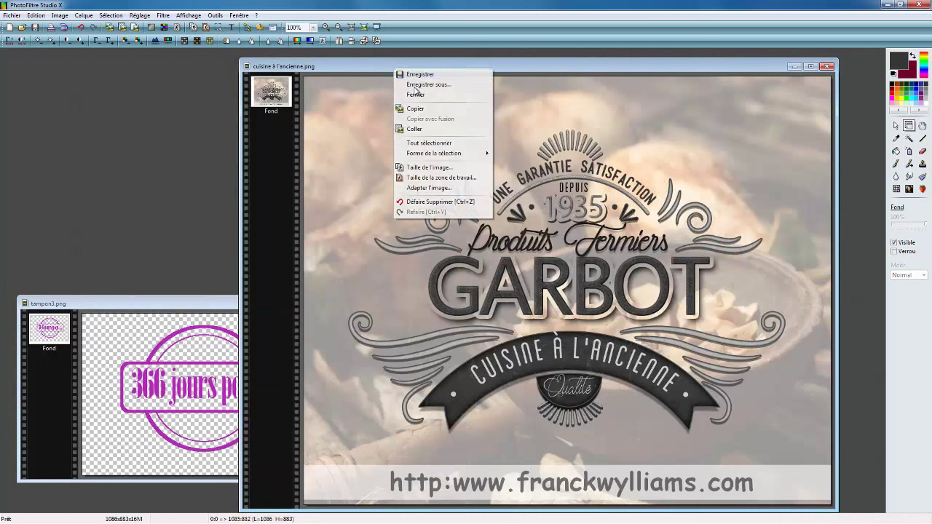
{"action": "left_click", "coordinate": [412, 125]}
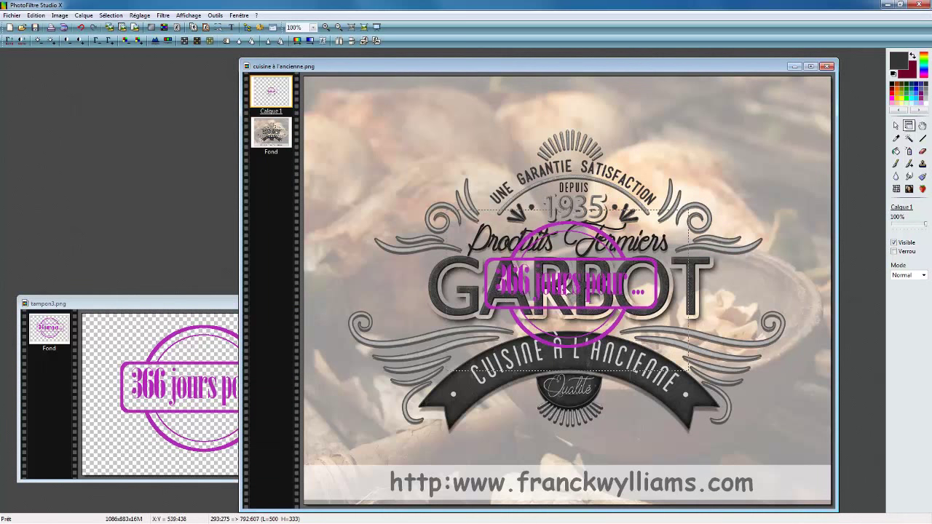
{"action": "mouse_move", "coordinate": [571, 292]}
{"action": "left_mouse_down"}
{"action": "mouse_move", "coordinate": [459, 188]}
{"action": "mouse_move", "coordinate": [417, 178]}
{"action": "left_mouse_up"}
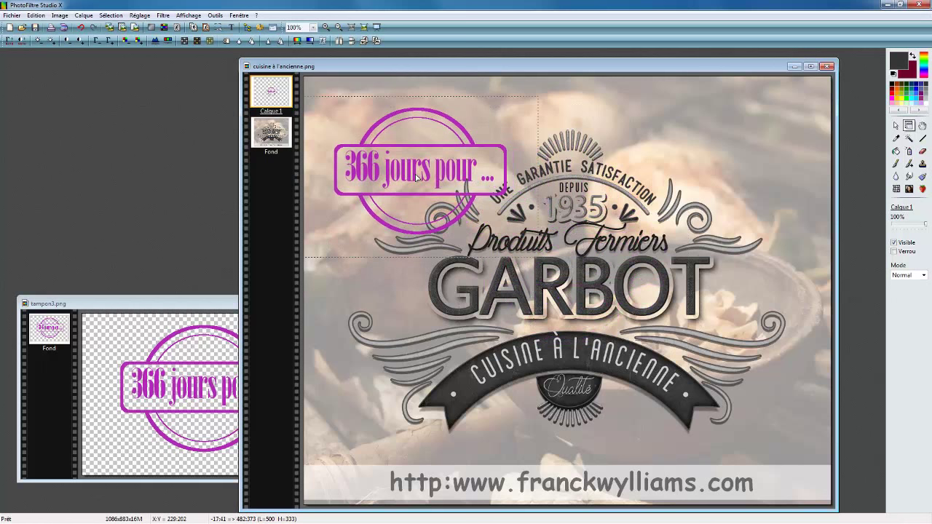
Rotate the stamp layer by -30° using Transformation paramétrée
{"action": "right_click", "coordinate": [417, 178]}
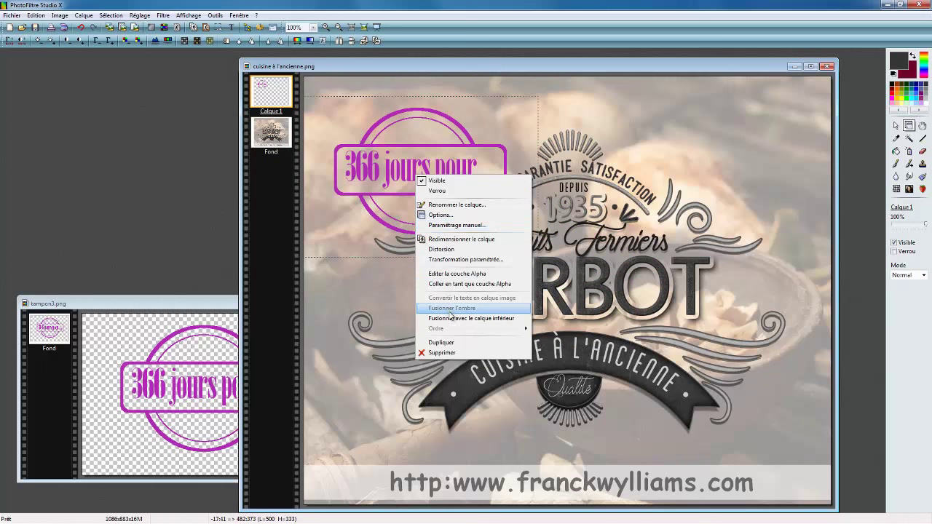
{"action": "left_click", "coordinate": [451, 263]}
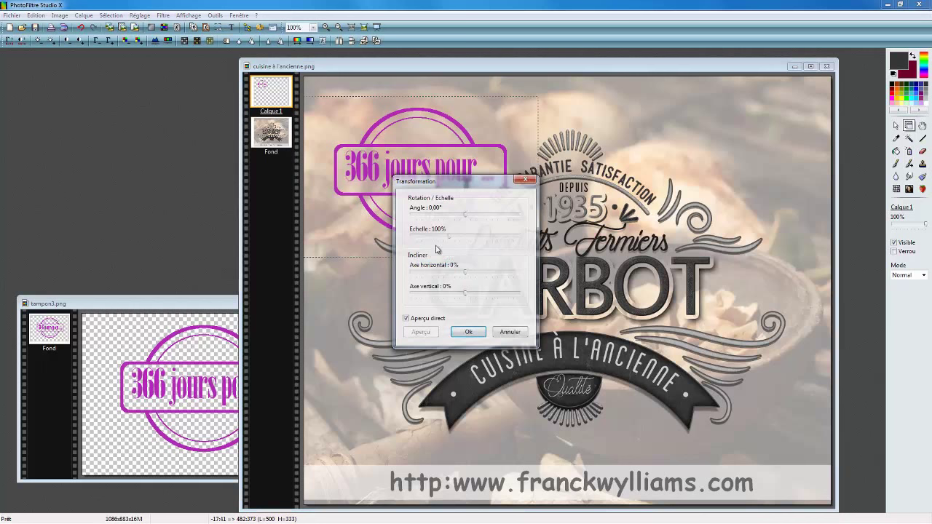
{"action": "left_click", "coordinate": [428, 216]}
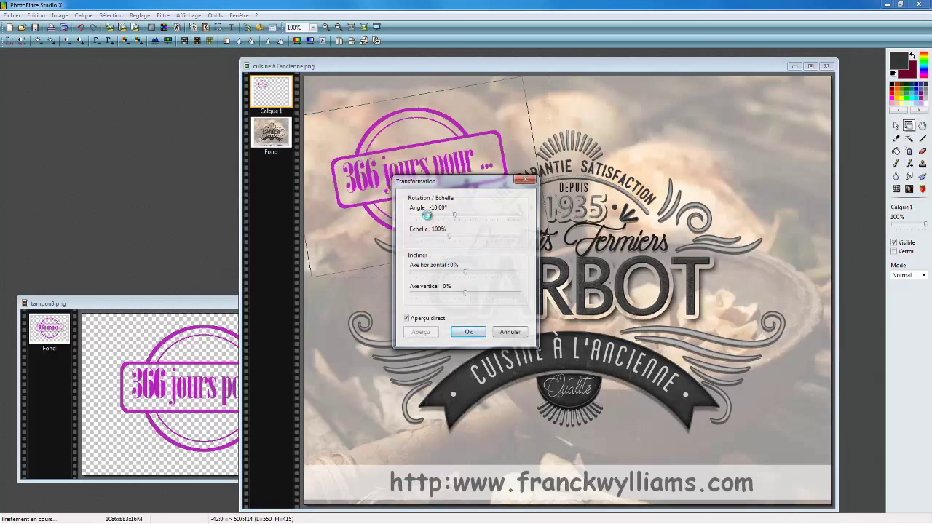
{"action": "left_click", "coordinate": [427, 215]}
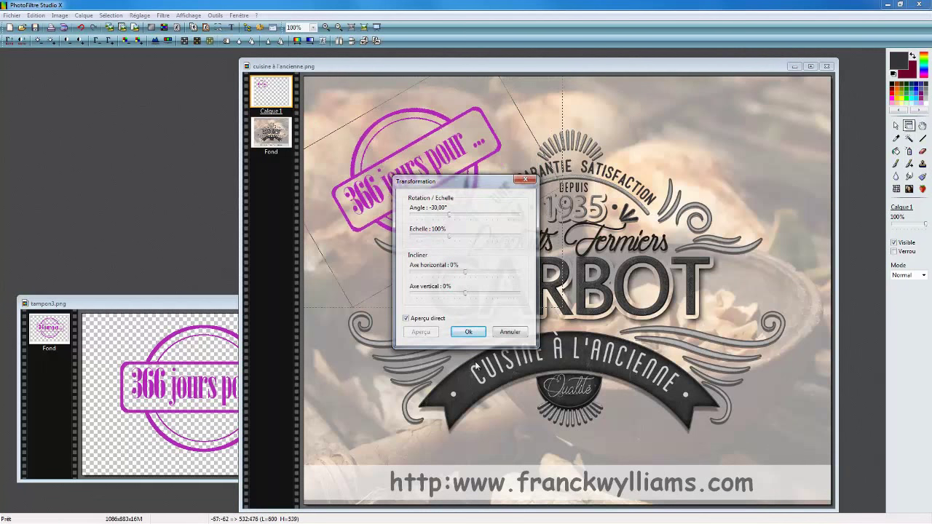
{"action": "left_click", "coordinate": [469, 332]}
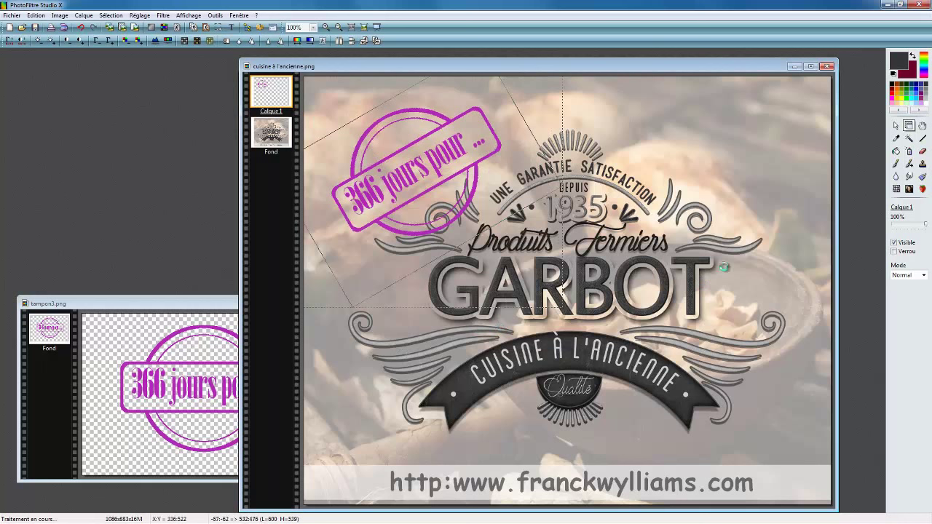
Set Calque 1's opacity to 30% and nudge the stamp right above UNE GARANTIE
{"action": "left_click", "coordinate": [902, 227]}
{"action": "left_click", "coordinate": [902, 227]}
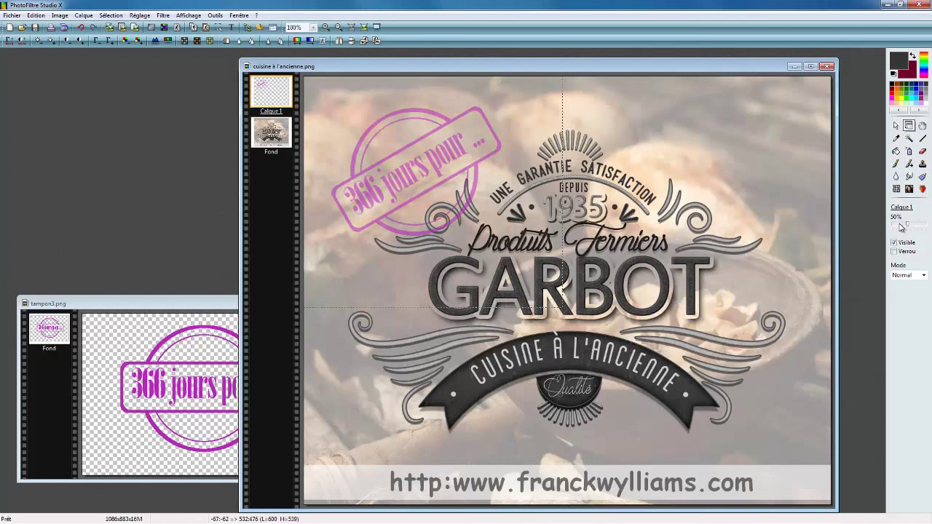
{"action": "left_click_drag", "start_coordinate": [898, 226], "coordinate": [896, 228]}
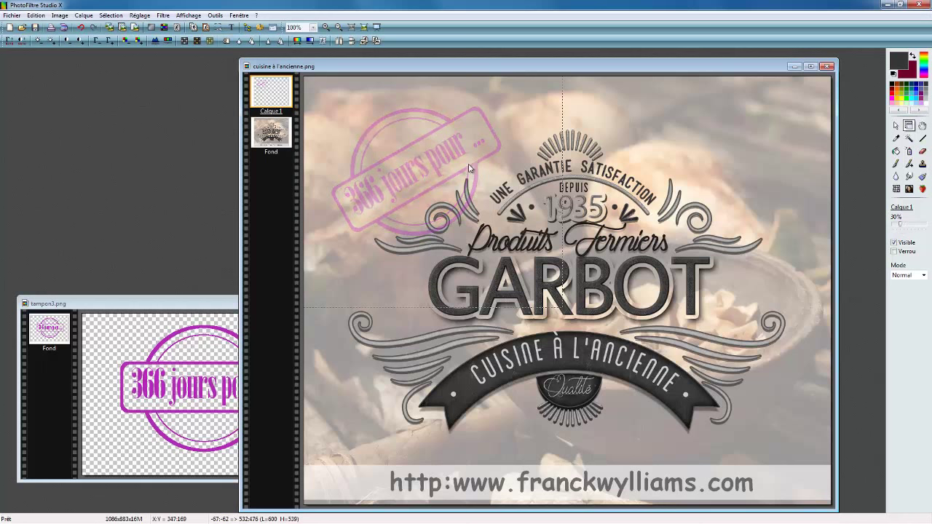
{"action": "mouse_move", "coordinate": [472, 169]}
{"action": "left_mouse_down"}
{"action": "mouse_move", "coordinate": [511, 173]}
{"action": "mouse_move", "coordinate": [503, 163]}
{"action": "left_mouse_up"}
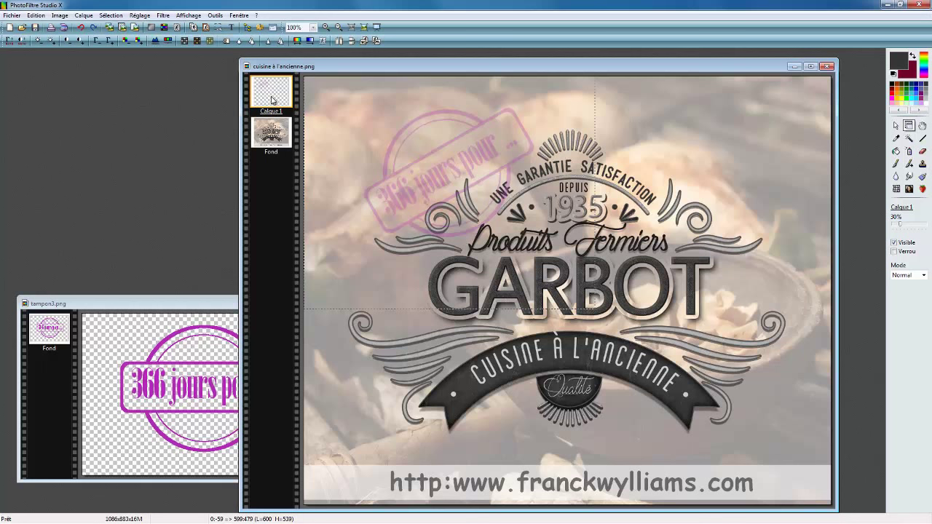
{"action": "right_click", "coordinate": [272, 99]}
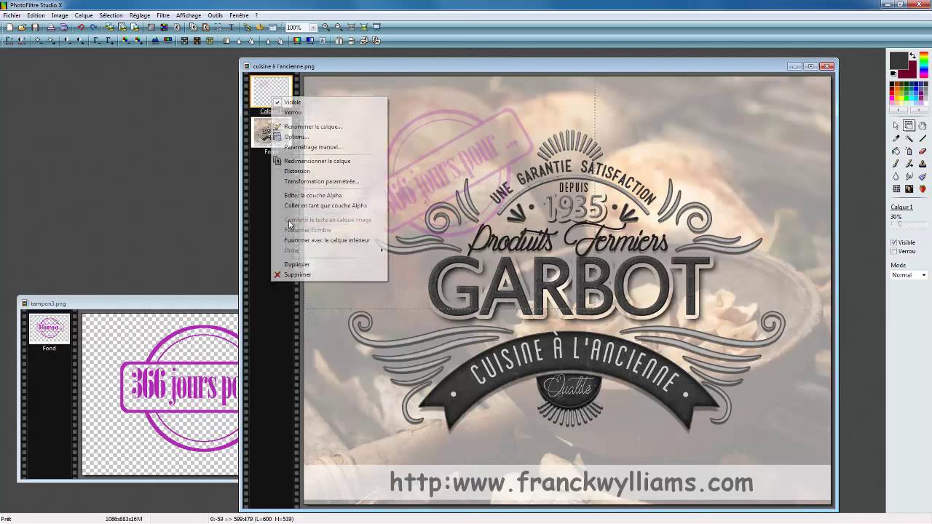
Delete the stamp layer, then close the logo without saving and close tampon3
{"action": "left_click", "coordinate": [296, 275]}
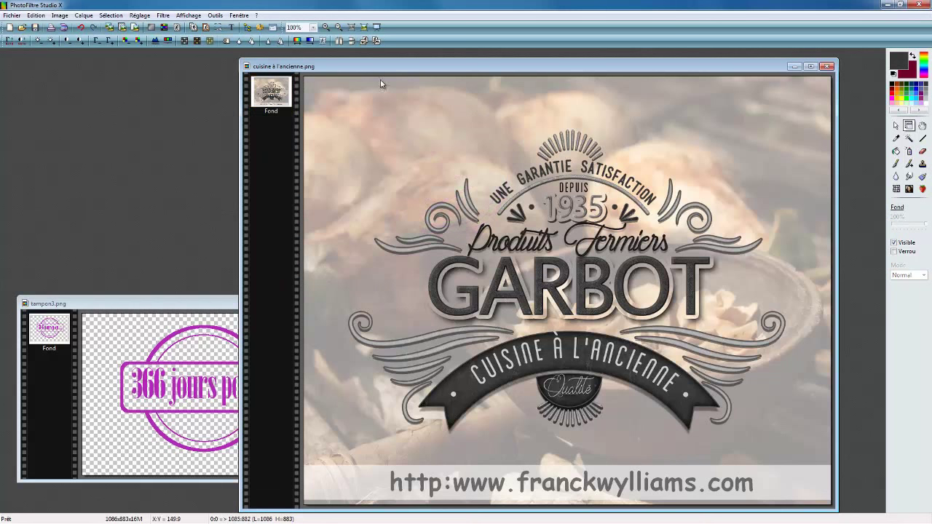
{"action": "left_click", "coordinate": [827, 67]}
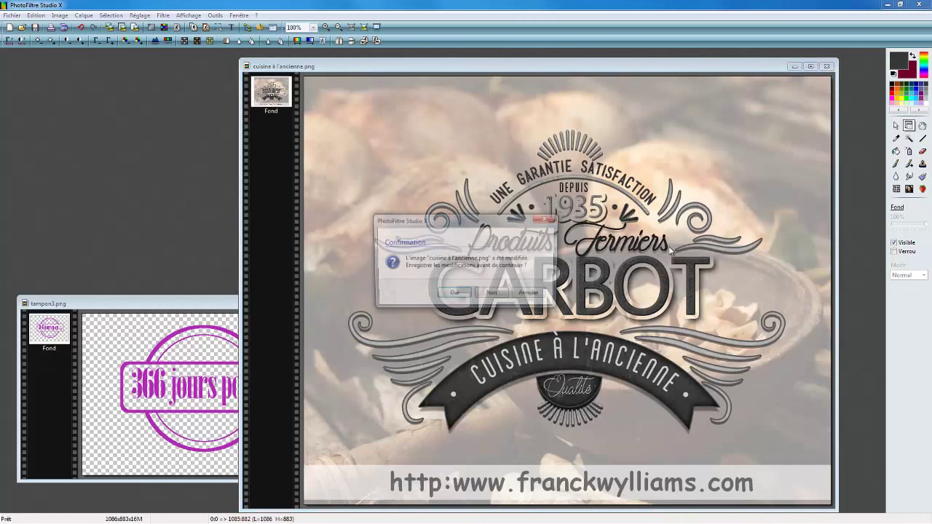
{"action": "left_click", "coordinate": [495, 294]}
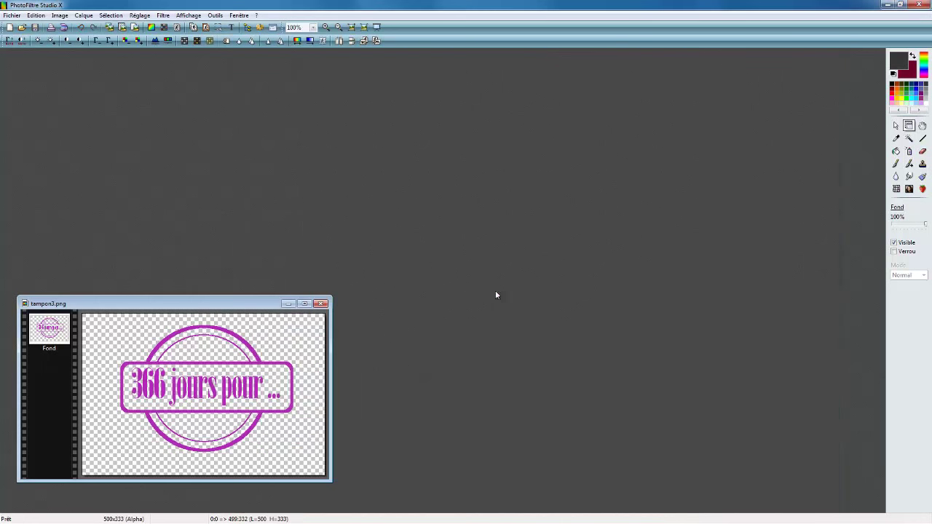
{"action": "left_click", "coordinate": [320, 304]}
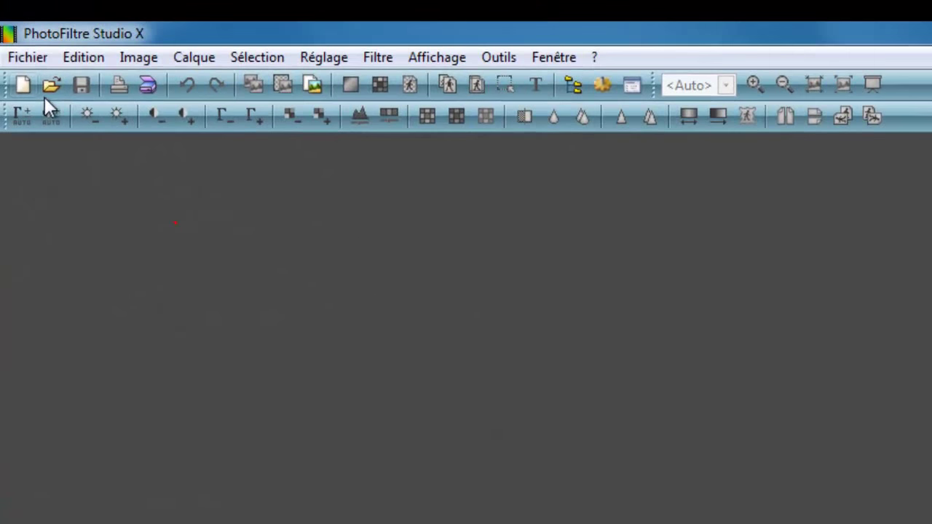
Reopen cuisine à l'ancienne.png from the mes logos folder
{"action": "left_click", "coordinate": [50, 85]}
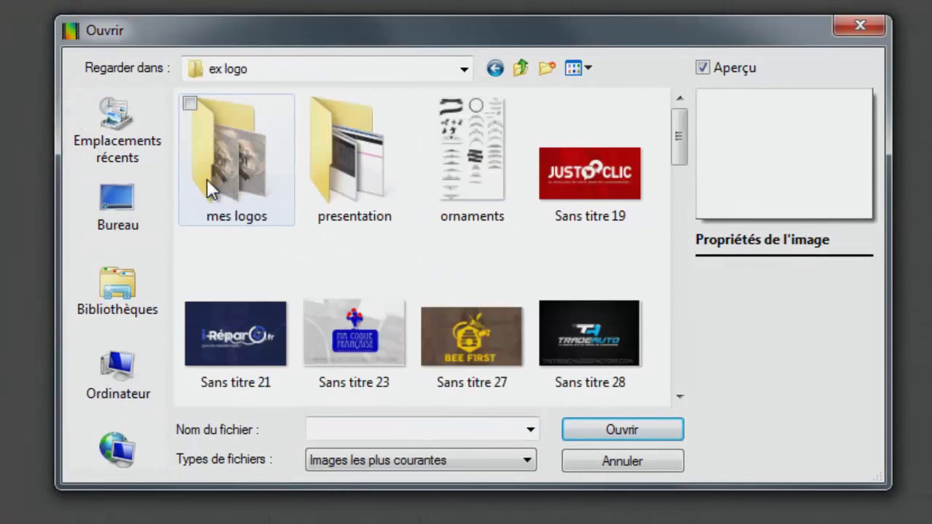
{"action": "double_click", "coordinate": [227, 180]}
{"action": "double_click", "coordinate": [224, 149]}
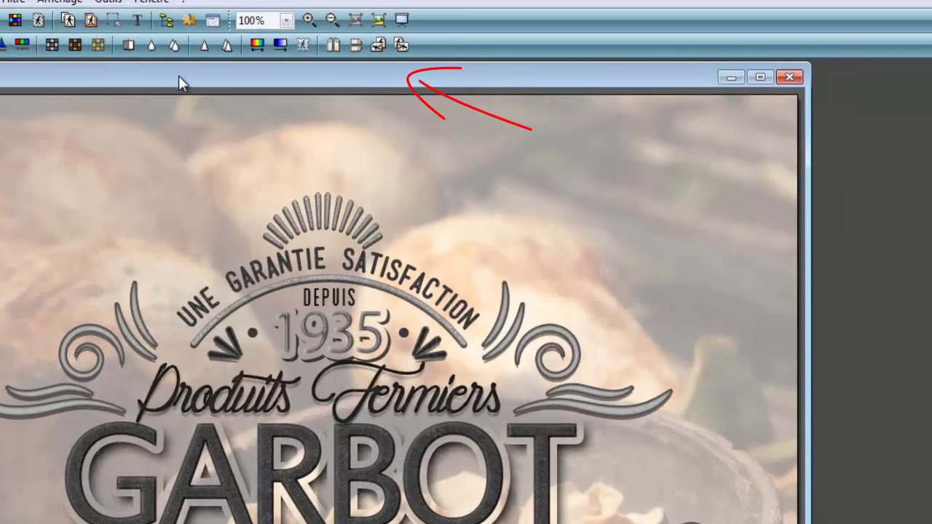
{"action": "right_click", "coordinate": [179, 77]}
{"action": "left_click", "coordinate": [236, 262]}
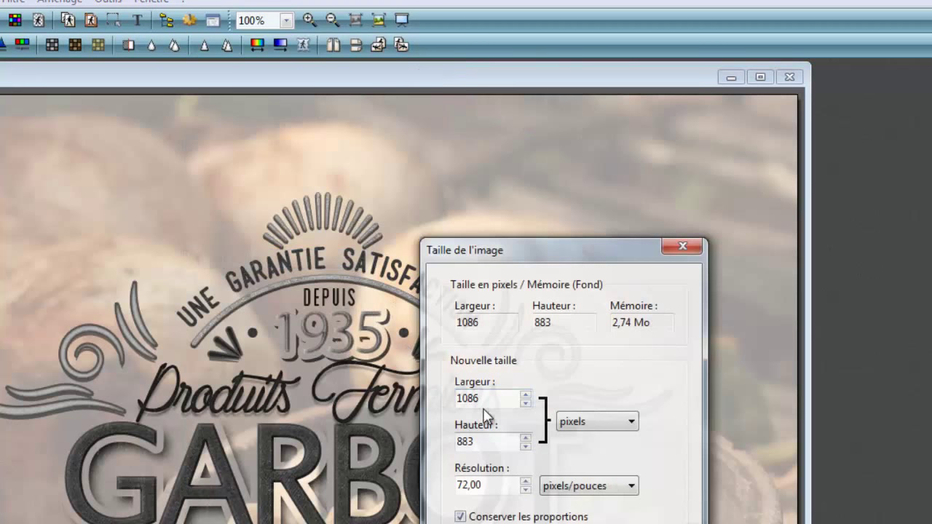
{"action": "left_click", "coordinate": [681, 248]}
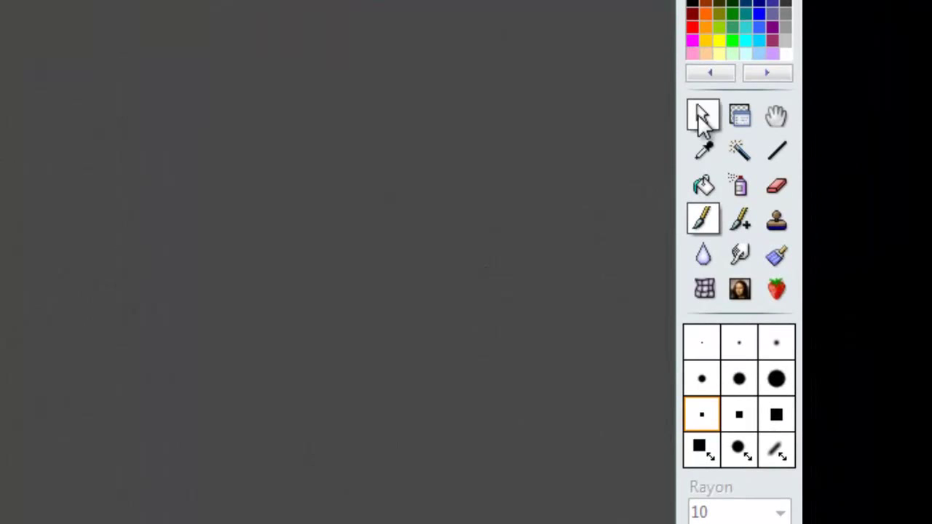
{"action": "left_click", "coordinate": [701, 118]}
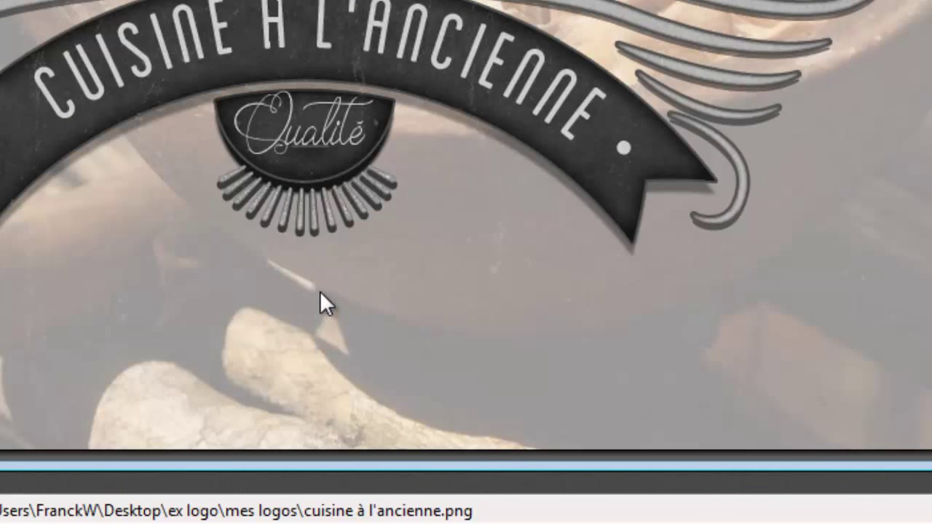
{"action": "mouse_move", "coordinate": [320, 291]}
{"action": "left_mouse_down"}
{"action": "mouse_move", "coordinate": [321, 347]}
{"action": "mouse_move", "coordinate": [390, 349]}
{"action": "left_mouse_up"}
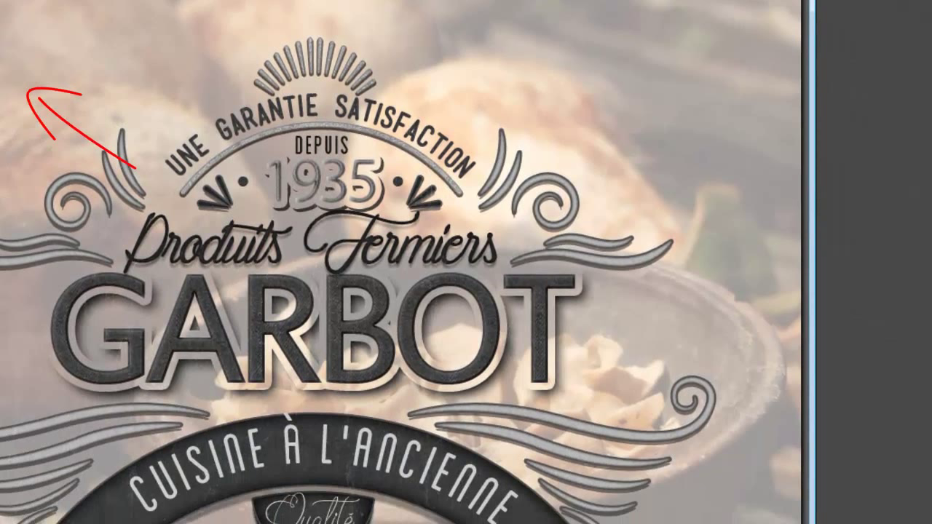
Create a new blank image of 1500 × 50 pixels at 72 dpi
{"action": "left_click", "coordinate": [7, 67]}
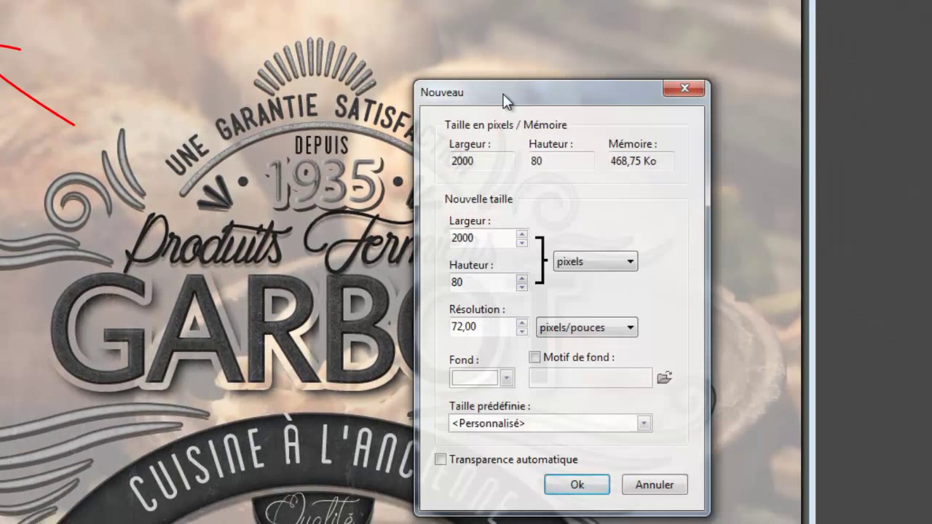
{"action": "key", "text": "ctrl+a"}
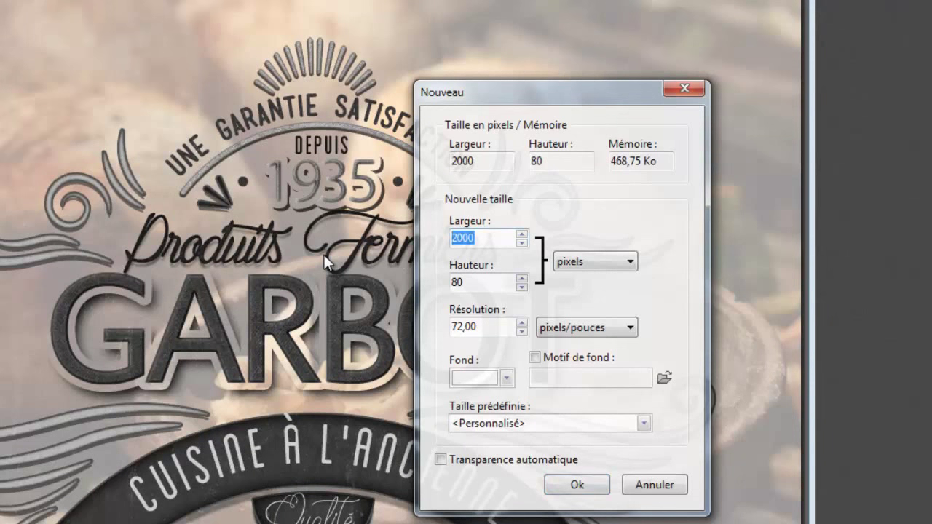
{"action": "type", "text": "1500"}
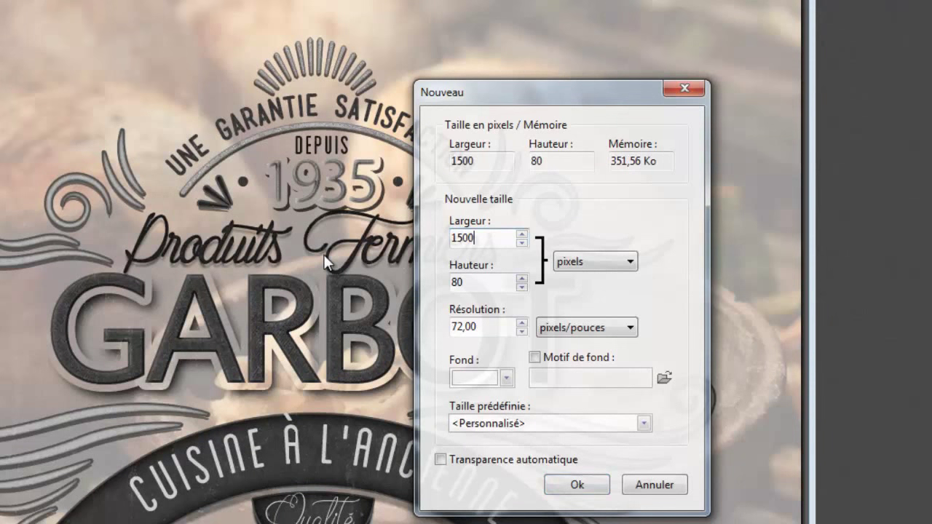
{"action": "left_click_drag", "start_coordinate": [473, 282], "coordinate": [427, 281]}
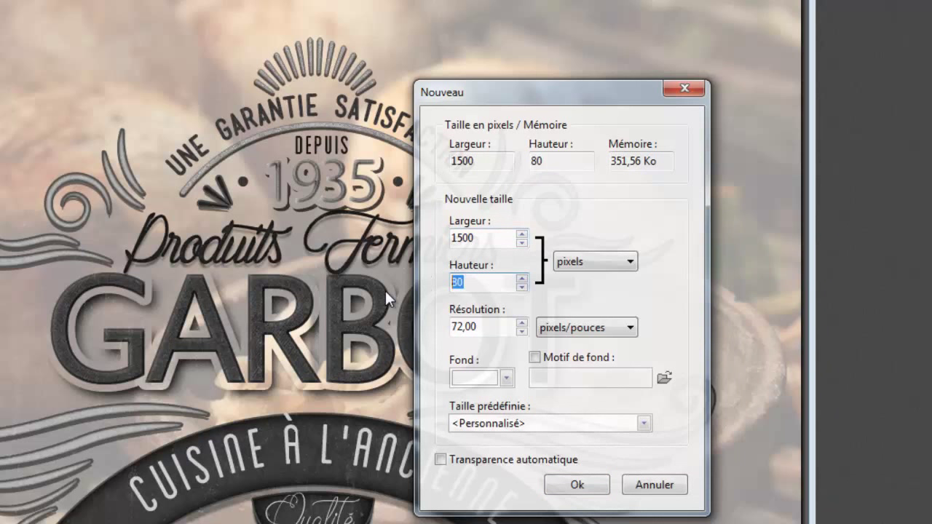
{"action": "type", "text": "50"}
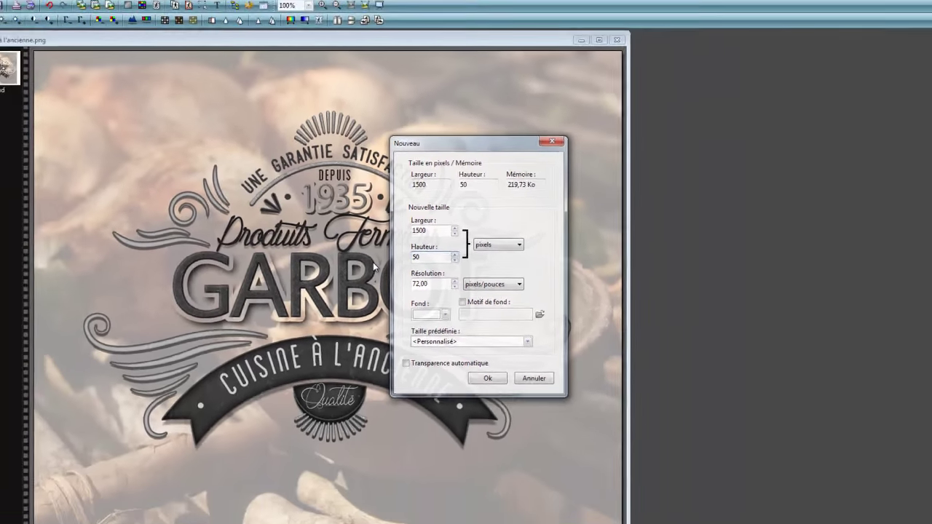
{"action": "key", "text": "Return"}
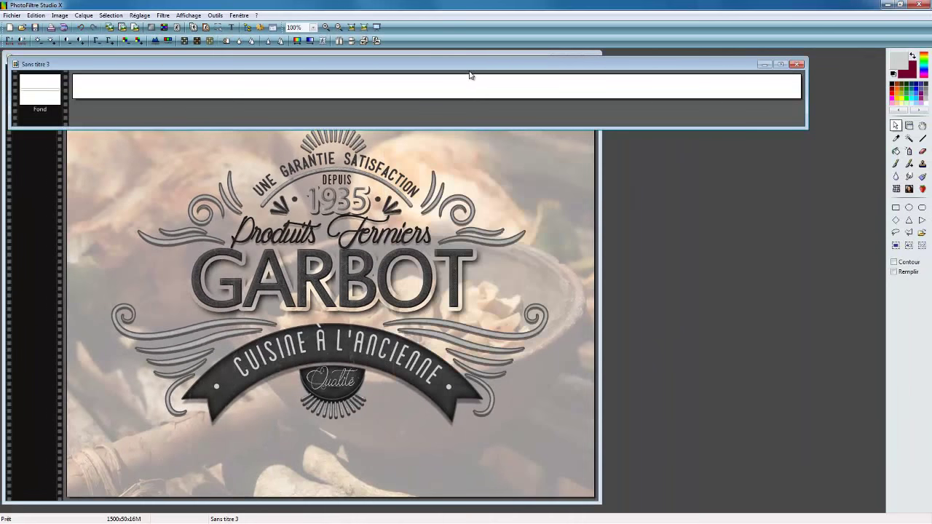
Move the Sans titre 3 strip window down and check the drawing colour
{"action": "left_click_drag", "start_coordinate": [468, 70], "coordinate": [471, 164]}
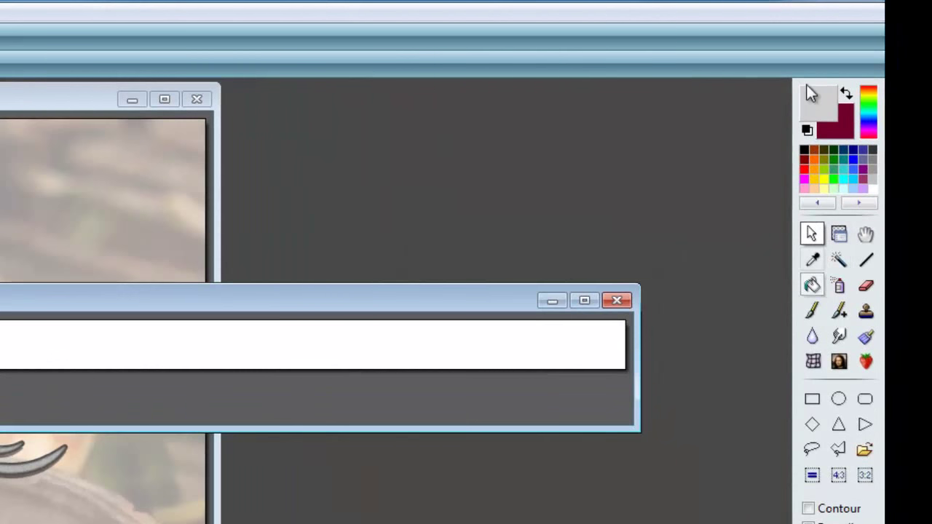
{"action": "left_click", "coordinate": [820, 113]}
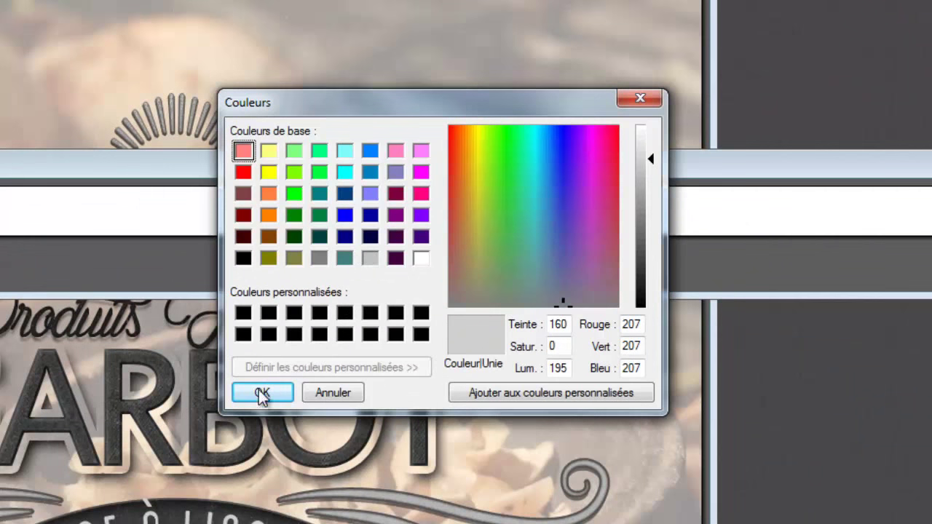
{"action": "left_click", "coordinate": [650, 102]}
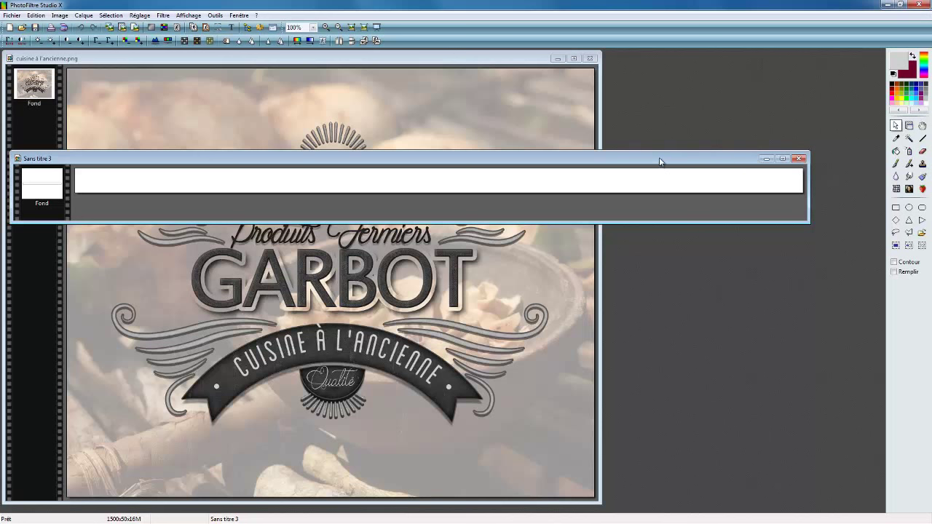
Paste the Sans titre 3 white strip onto the logo as Calque 1 and move it to the bottom
{"action": "right_click", "coordinate": [660, 161]}
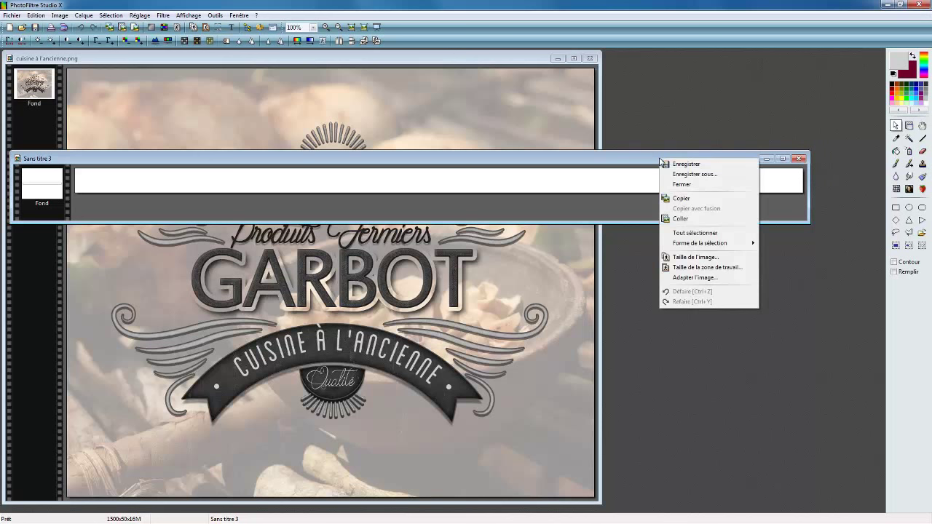
{"action": "left_click", "coordinate": [680, 198]}
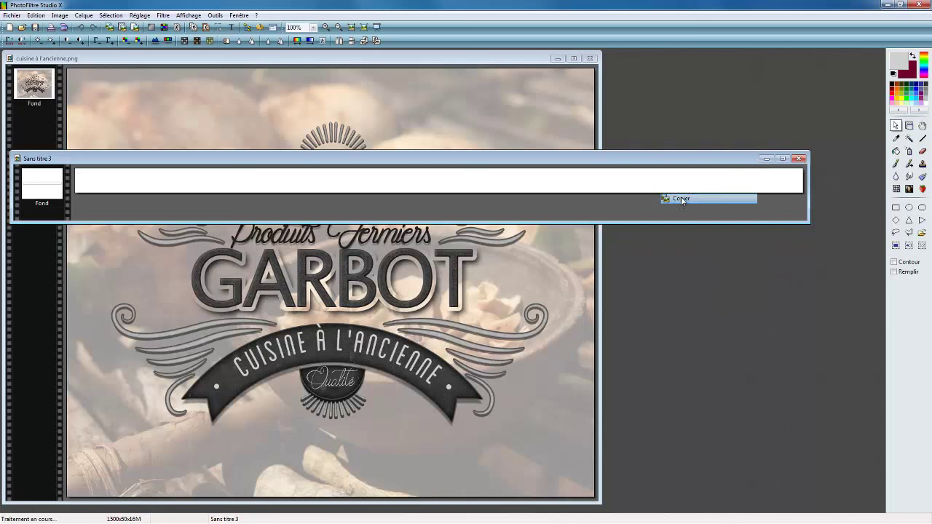
{"action": "left_click", "coordinate": [469, 63]}
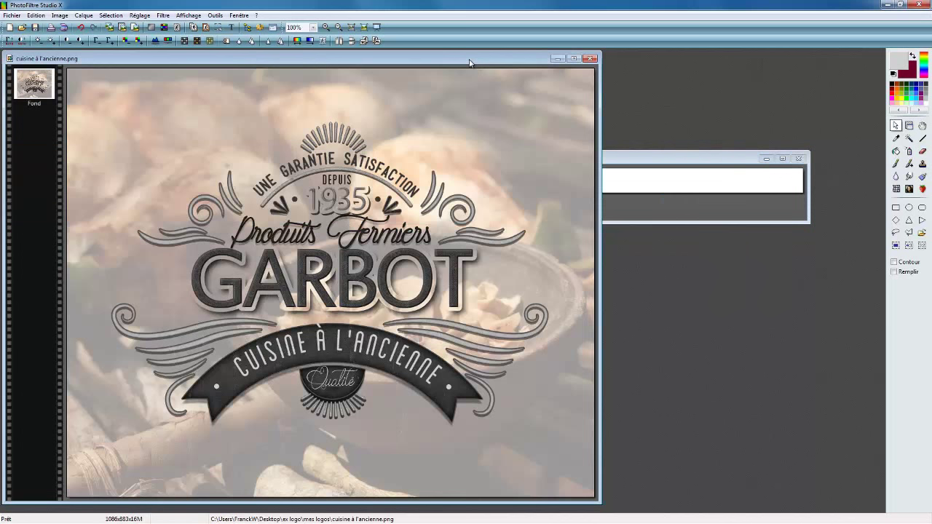
{"action": "right_click", "coordinate": [468, 63]}
{"action": "left_click", "coordinate": [495, 119]}
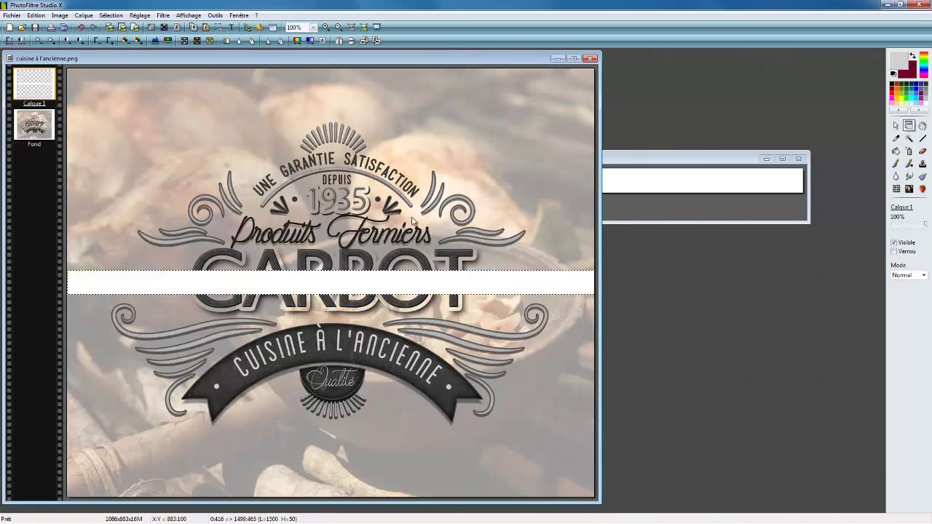
{"action": "mouse_move", "coordinate": [407, 288]}
{"action": "left_mouse_down"}
{"action": "mouse_move", "coordinate": [411, 470]}
{"action": "mouse_move", "coordinate": [398, 470]}
{"action": "mouse_move", "coordinate": [398, 488]}
{"action": "mouse_move", "coordinate": [386, 453]}
{"action": "mouse_move", "coordinate": [393, 480]}
{"action": "mouse_move", "coordinate": [392, 470]}
{"action": "left_mouse_up"}
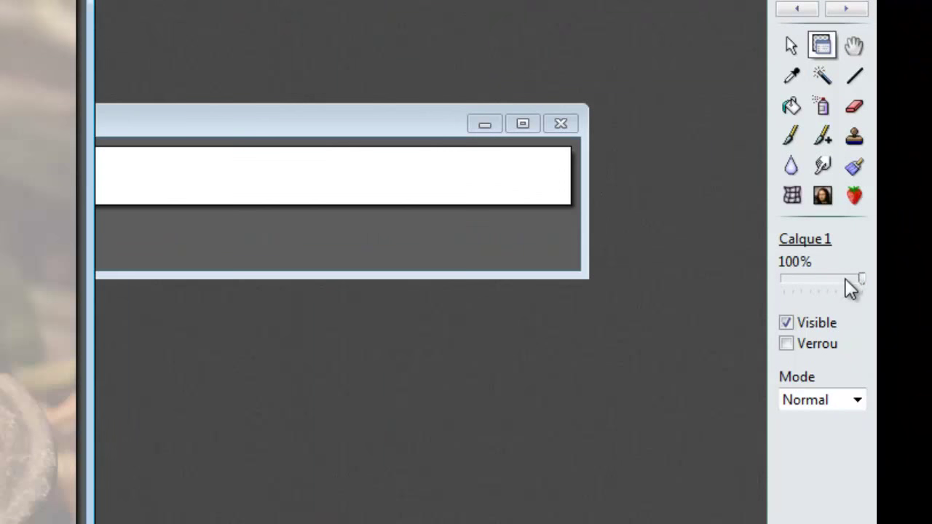
Set the strip layer's opacity to 80%
{"action": "left_click", "coordinate": [845, 278]}
{"action": "left_click", "coordinate": [818, 283]}
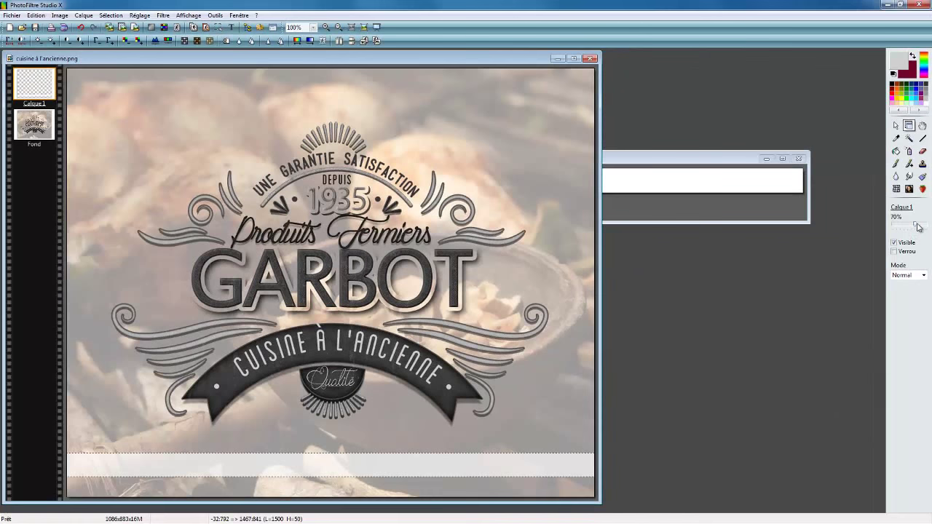
{"action": "left_click", "coordinate": [918, 227]}
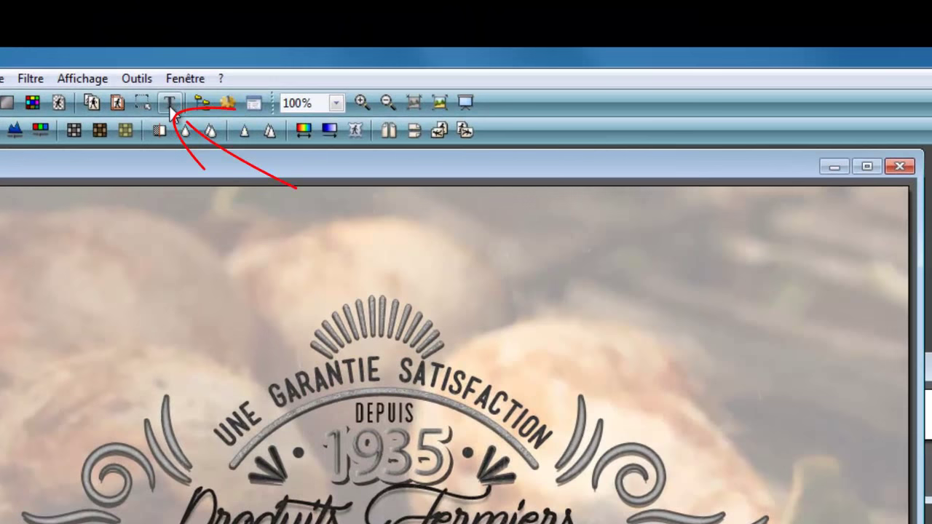
Add the website URL as bold Comic Sans MS 40 text and drag it into the white band
{"action": "left_click", "coordinate": [173, 102]}
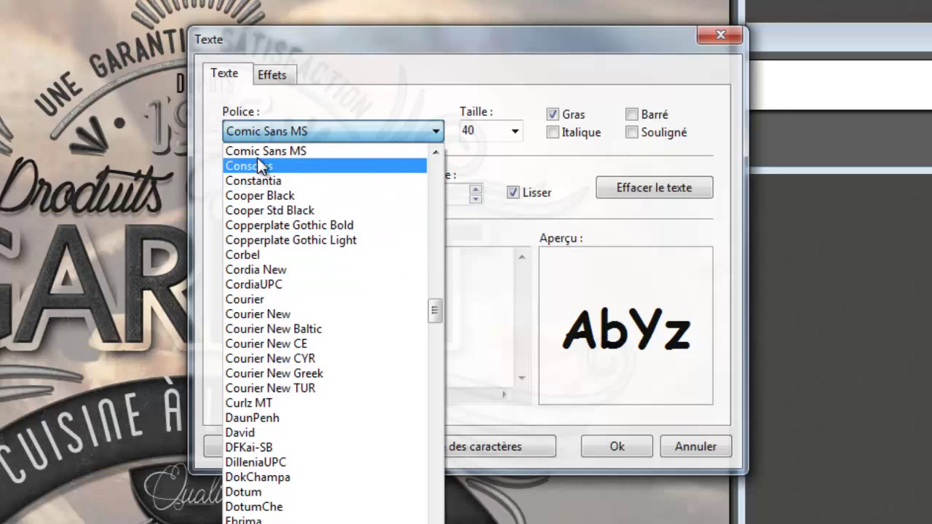
{"action": "left_click", "coordinate": [257, 152]}
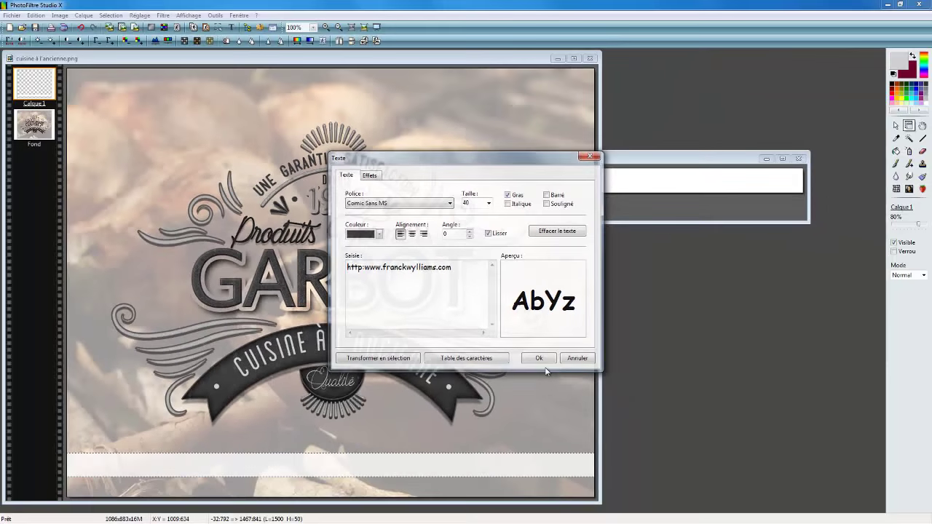
{"action": "left_click", "coordinate": [539, 358]}
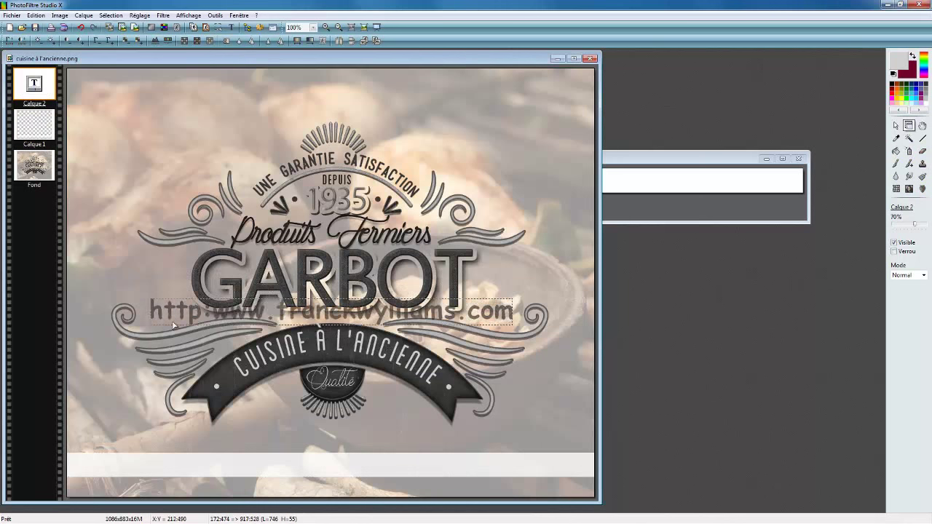
{"action": "left_click_drag", "start_coordinate": [170, 280], "coordinate": [170, 462]}
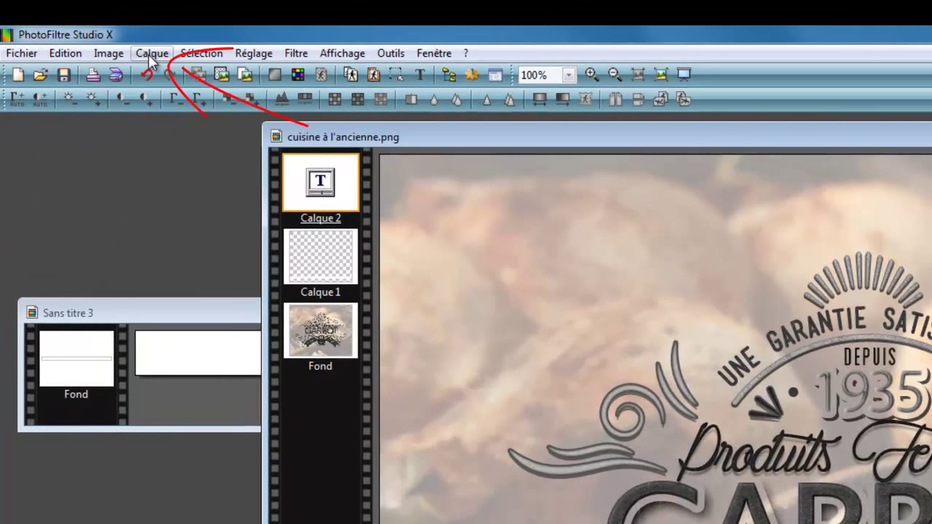
Merge all layers into the Fond layer and save the image as a PNG
{"action": "left_click", "coordinate": [150, 60]}
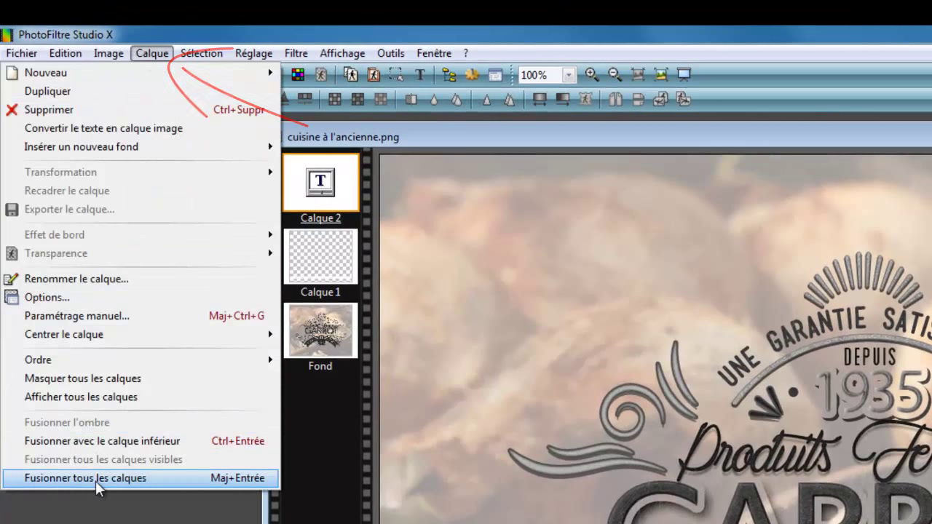
{"action": "left_click", "coordinate": [95, 479]}
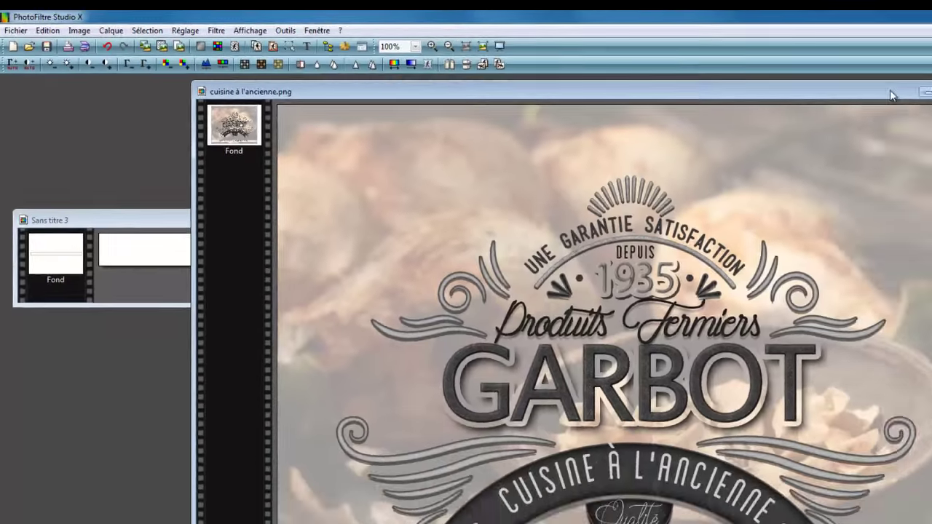
{"action": "right_click", "coordinate": [672, 63]}
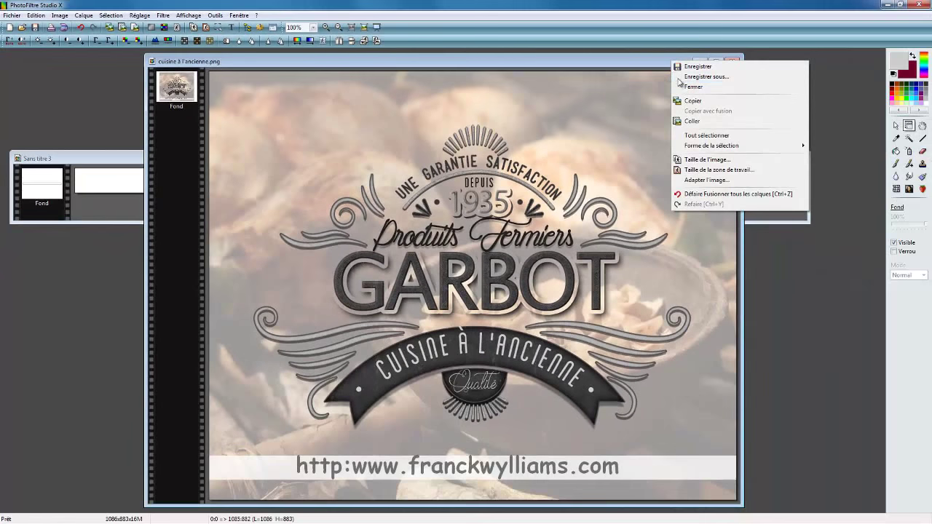
{"action": "left_click", "coordinate": [710, 77]}
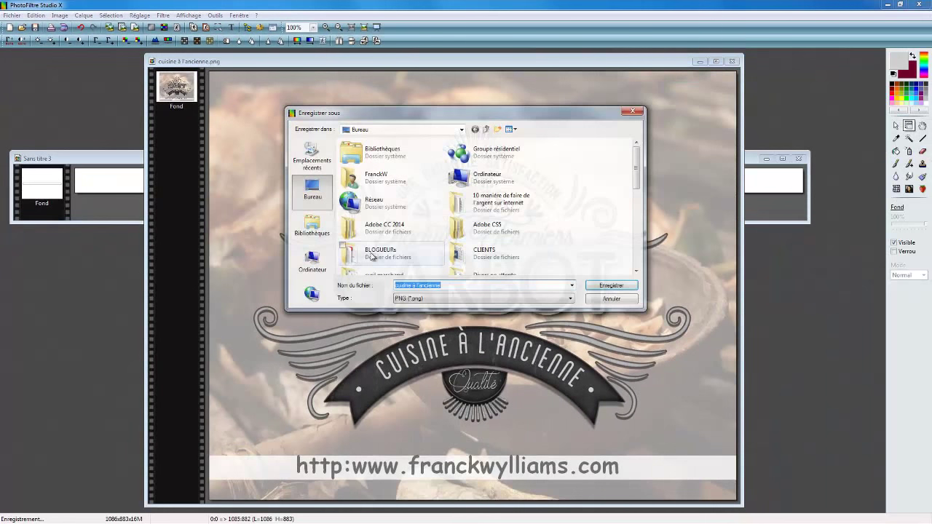
{"action": "left_click", "coordinate": [611, 299]}
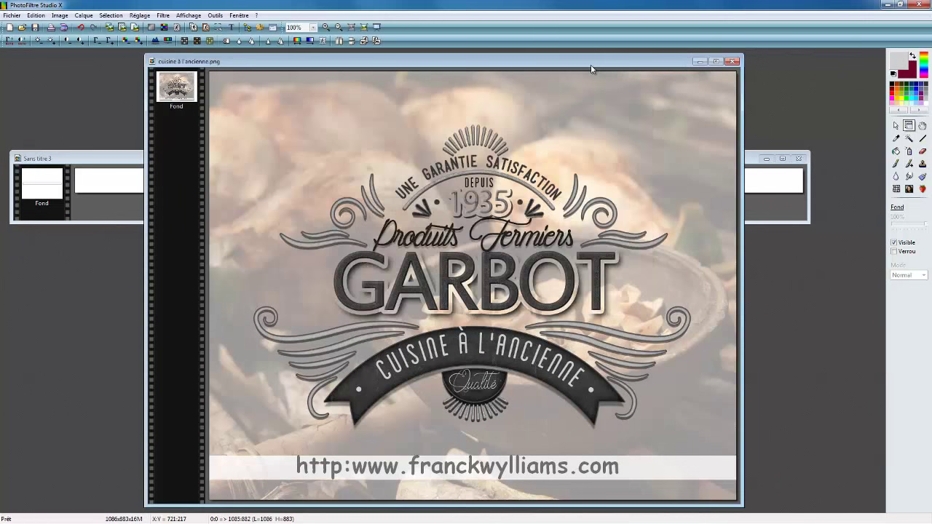
{"action": "right_click", "coordinate": [596, 61]}
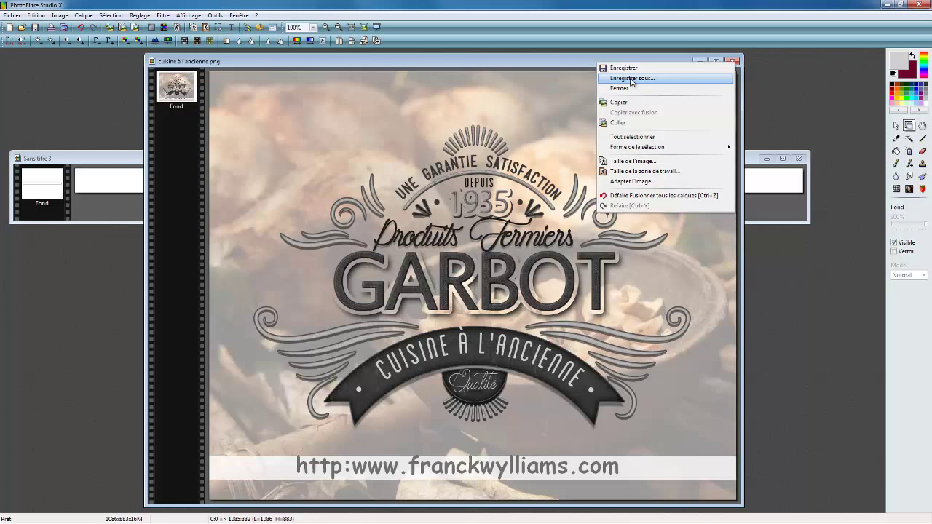
Undo the layer merge and the URL text, then drag the white strip up over the badge
{"action": "left_click", "coordinate": [237, 63]}
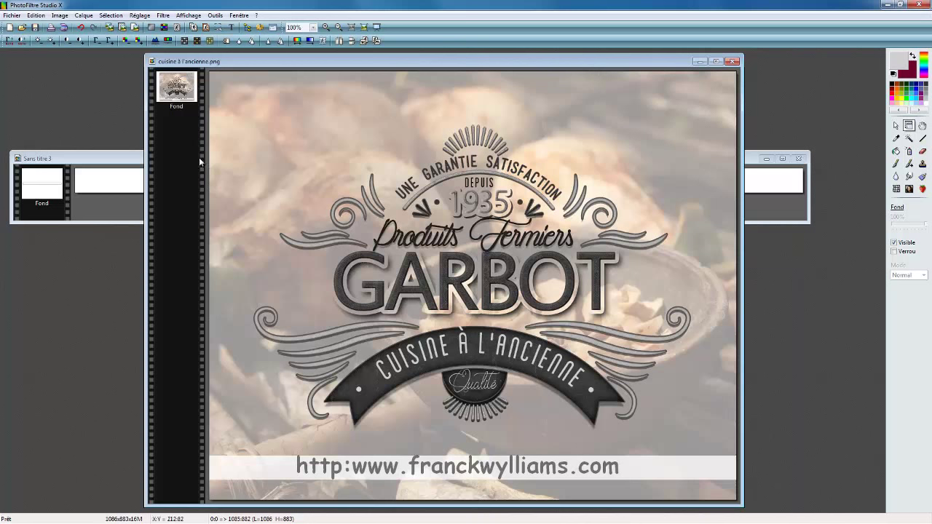
{"action": "left_click", "coordinate": [80, 27]}
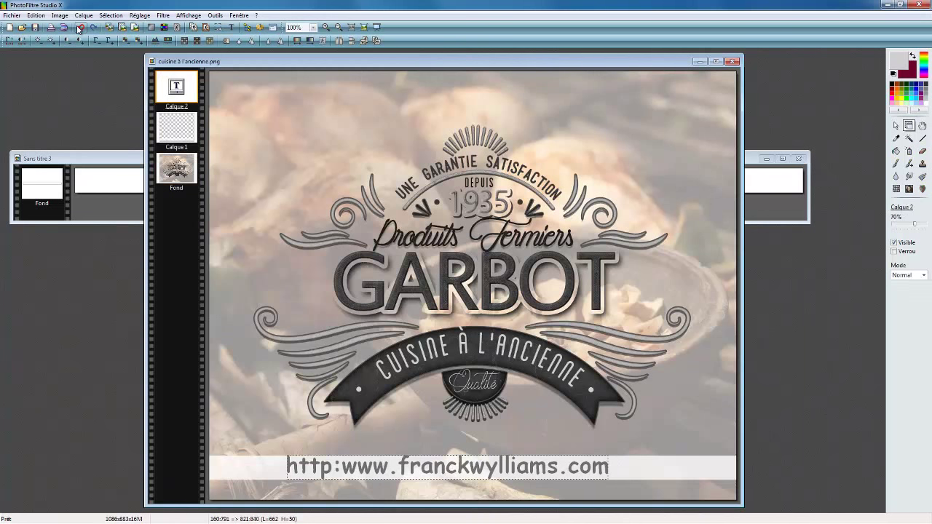
{"action": "left_click", "coordinate": [82, 29]}
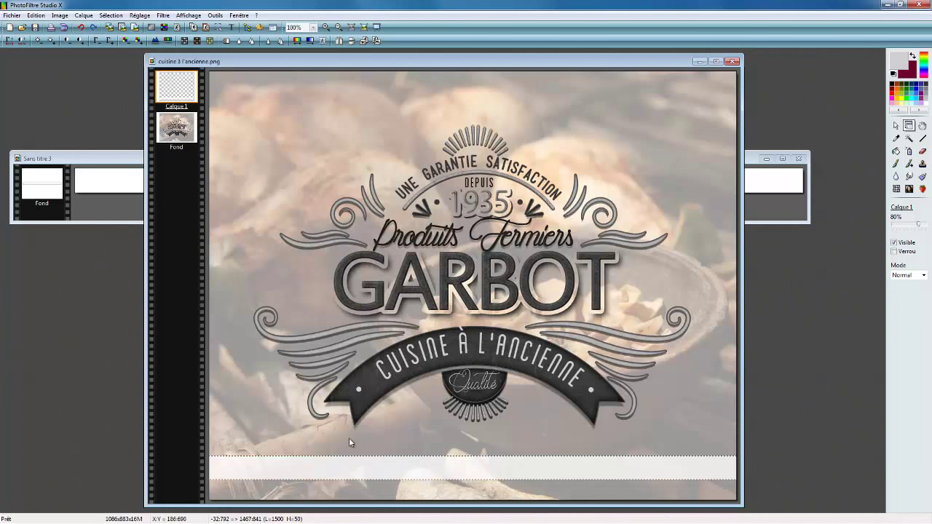
{"action": "left_click_drag", "start_coordinate": [423, 429], "coordinate": [412, 129]}
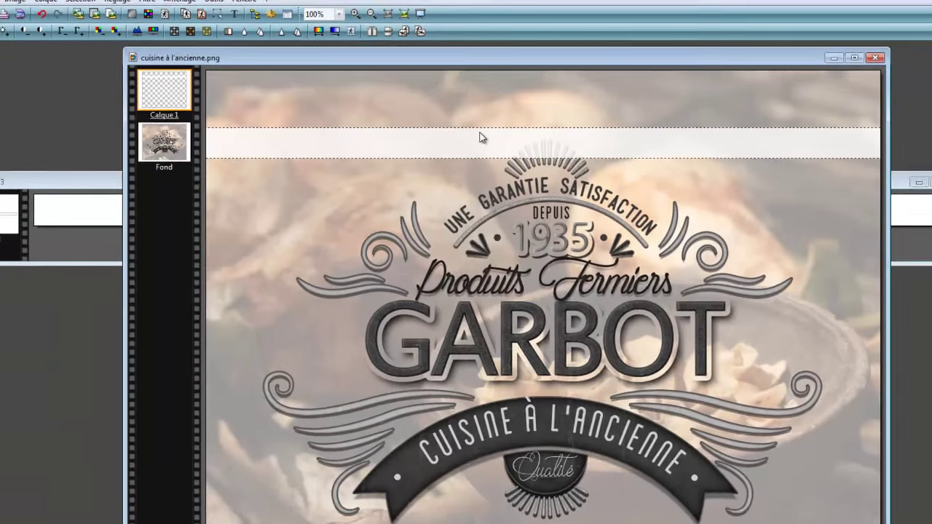
{"action": "right_click", "coordinate": [413, 120]}
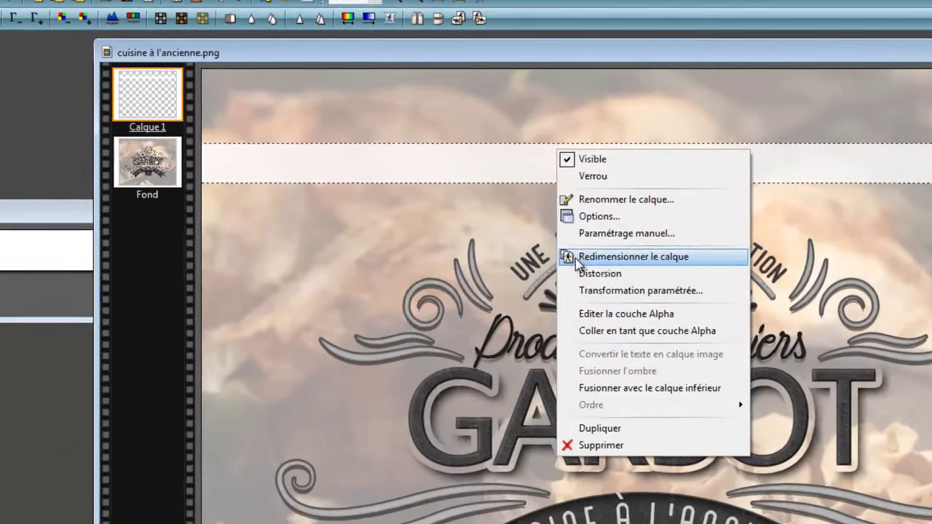
Rotate the white strip layer to an angle of -20,20° in Transformation
{"action": "left_click", "coordinate": [619, 290]}
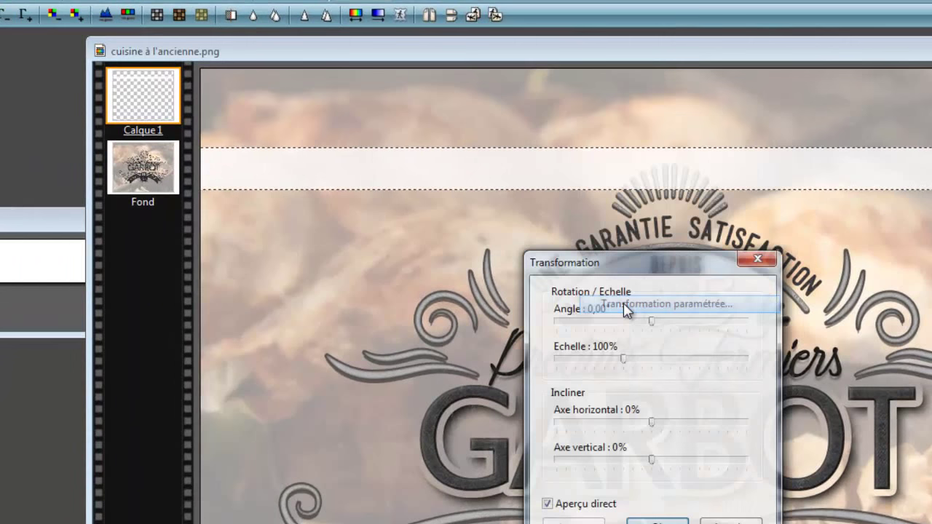
{"action": "left_click", "coordinate": [584, 320]}
{"action": "left_click", "coordinate": [584, 320]}
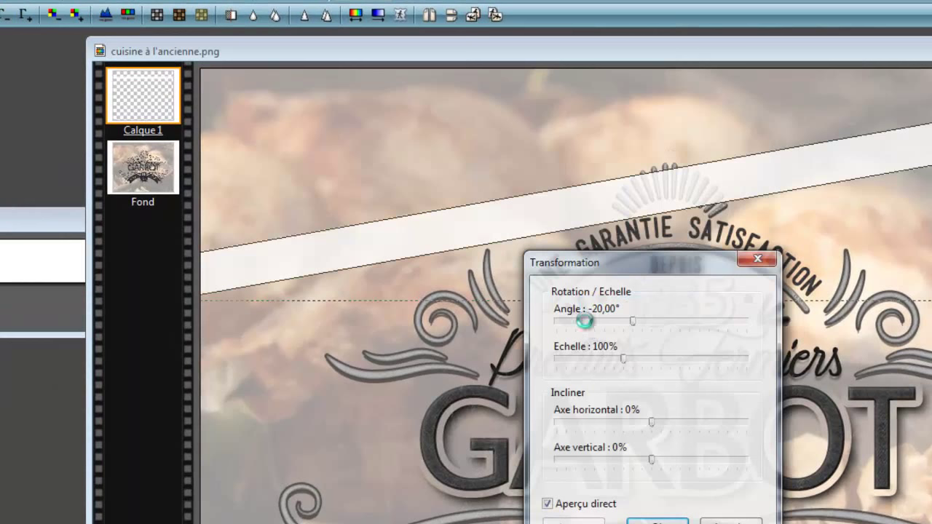
{"action": "left_click", "coordinate": [584, 322]}
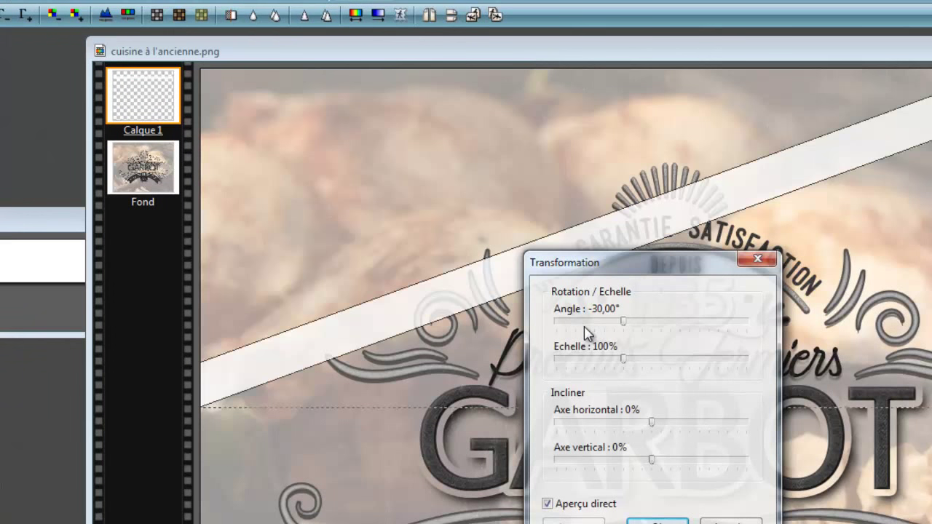
{"action": "left_click", "coordinate": [639, 321]}
{"action": "left_click", "coordinate": [625, 322]}
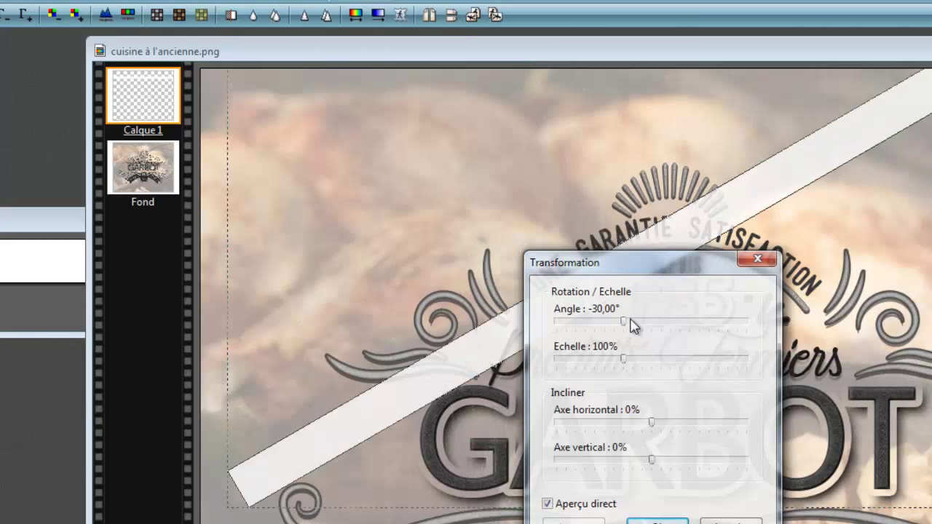
{"action": "left_click", "coordinate": [632, 322]}
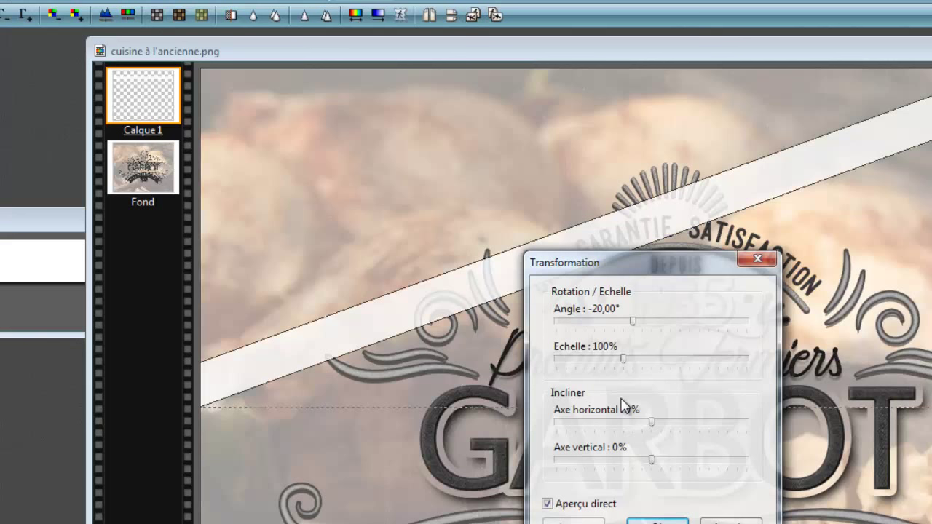
{"action": "key", "text": "Left"}
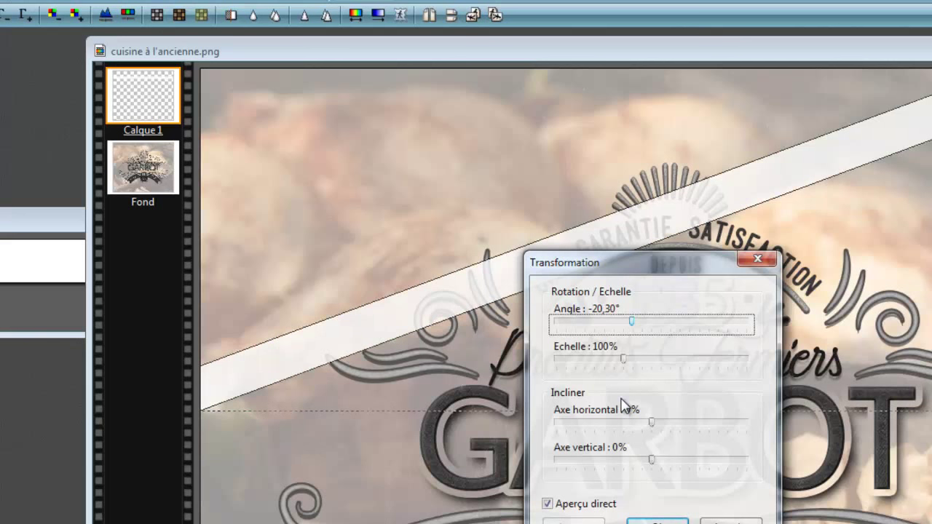
{"action": "key", "text": "Left"}
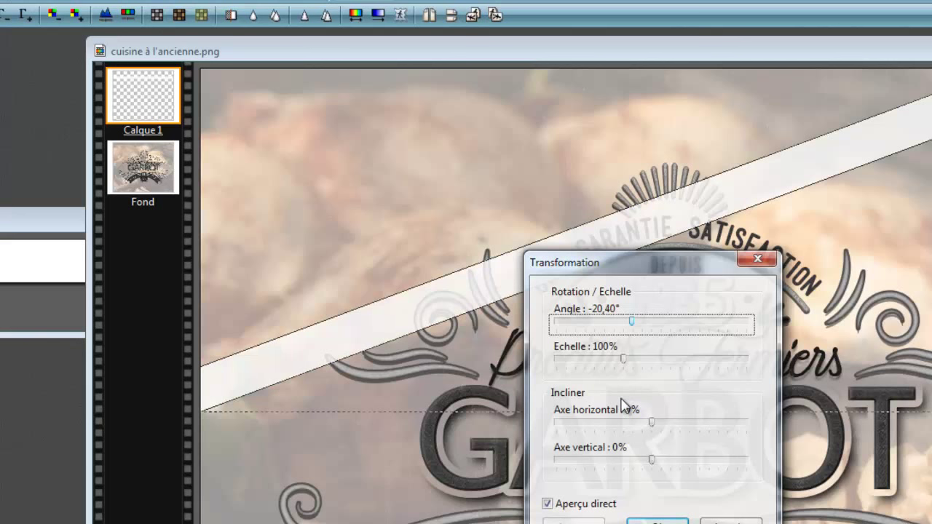
{"action": "key", "text": "Right"}
{"action": "key", "text": "Right"}
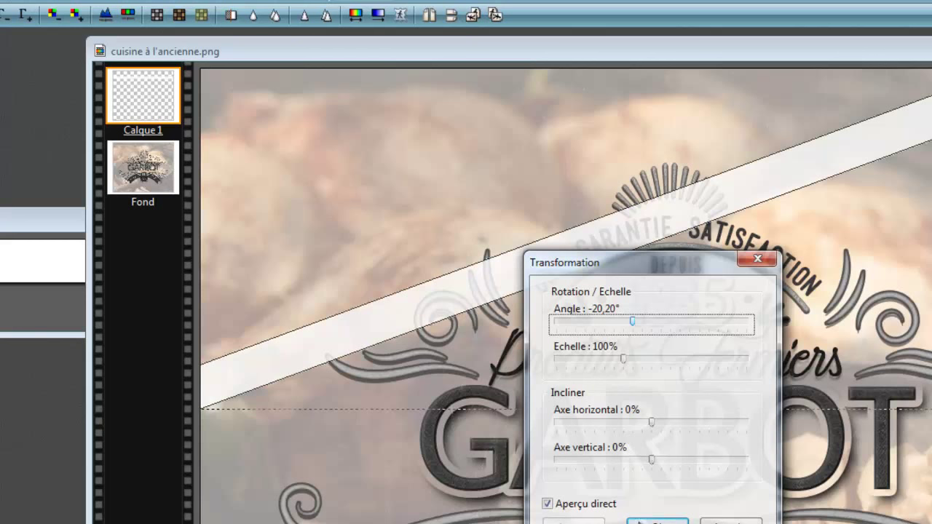
Apply the rotation, shift the strip up-left, and add the URL text angled at -20°
{"action": "left_click", "coordinate": [655, 521]}
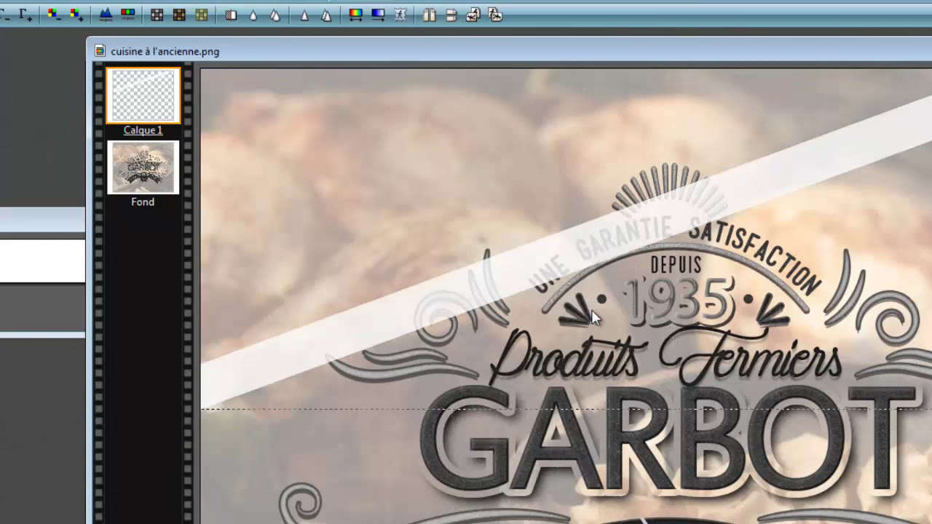
{"action": "left_click_drag", "start_coordinate": [547, 272], "coordinate": [380, 240]}
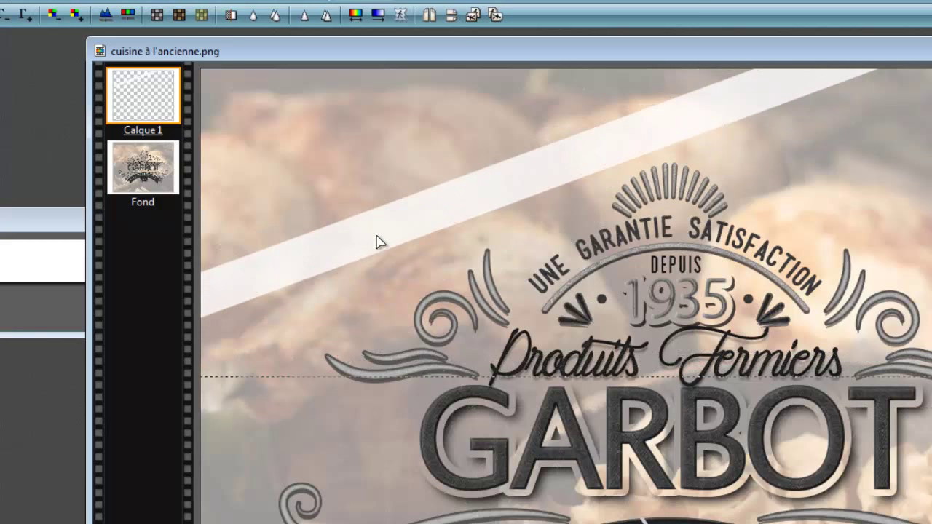
{"action": "left_click", "coordinate": [238, 3]}
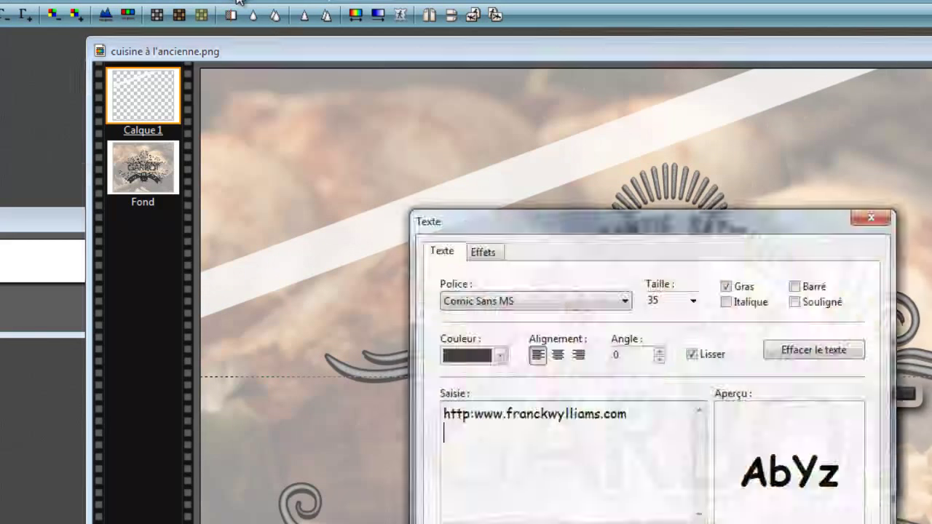
{"action": "left_click", "coordinate": [638, 362]}
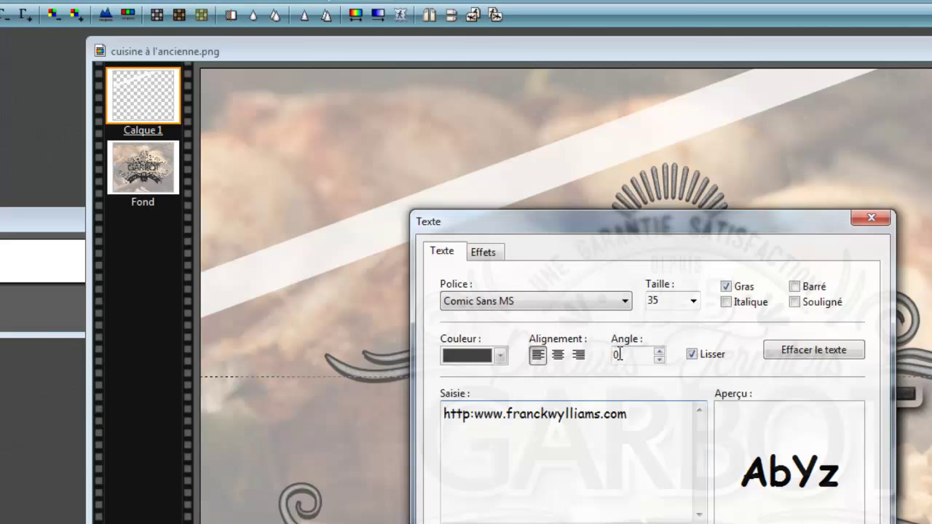
{"action": "double_click", "coordinate": [615, 355]}
{"action": "type", "text": "-20"}
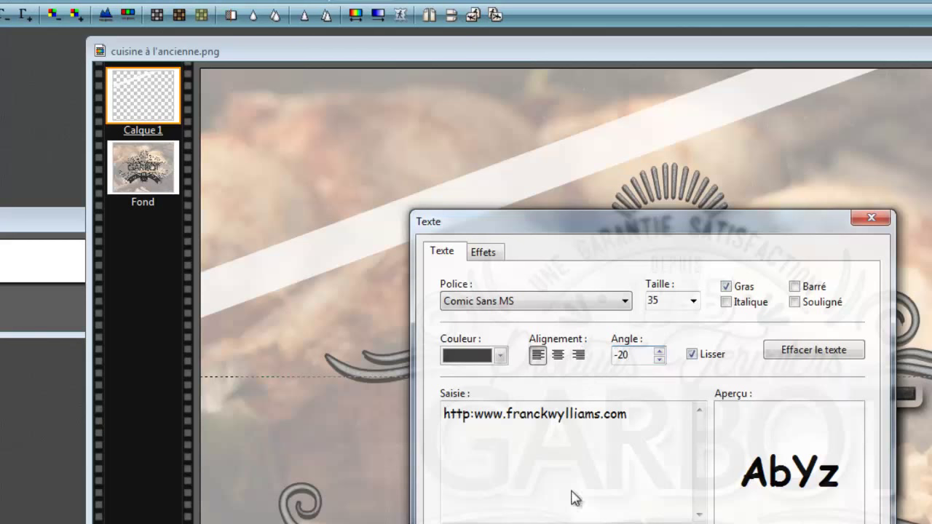
{"action": "left_click", "coordinate": [750, 521]}
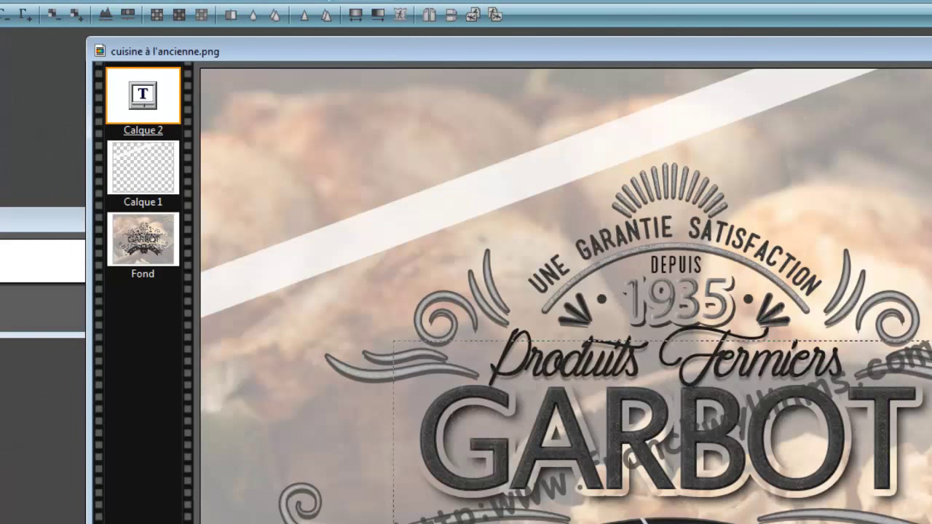
{"action": "mouse_move", "coordinate": [466, 521]}
{"action": "left_mouse_down"}
{"action": "mouse_move", "coordinate": [348, 269]}
{"action": "mouse_move", "coordinate": [299, 271]}
{"action": "left_mouse_up"}
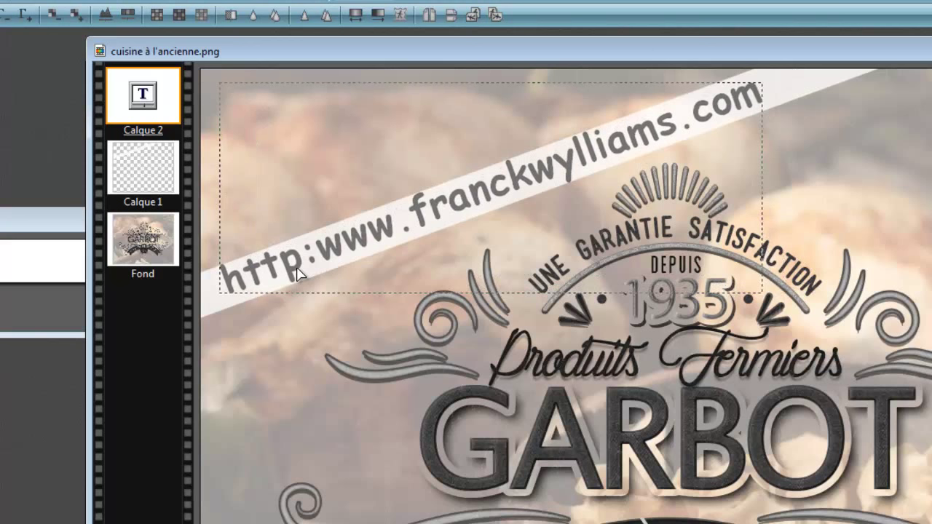
Nudge the angled URL text into the white strip, deselect it, and select Calque 1
{"action": "left_click_drag", "start_coordinate": [298, 270], "coordinate": [301, 266]}
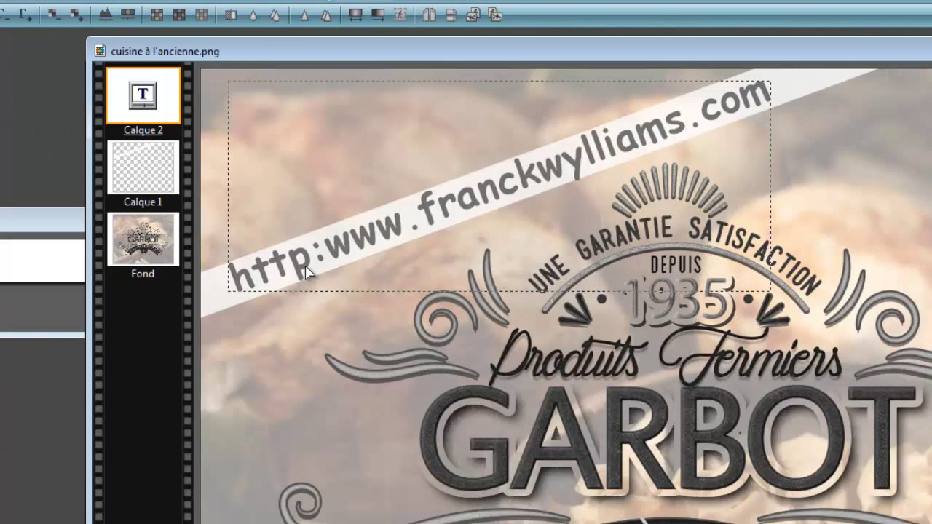
{"action": "left_click", "coordinate": [225, 403]}
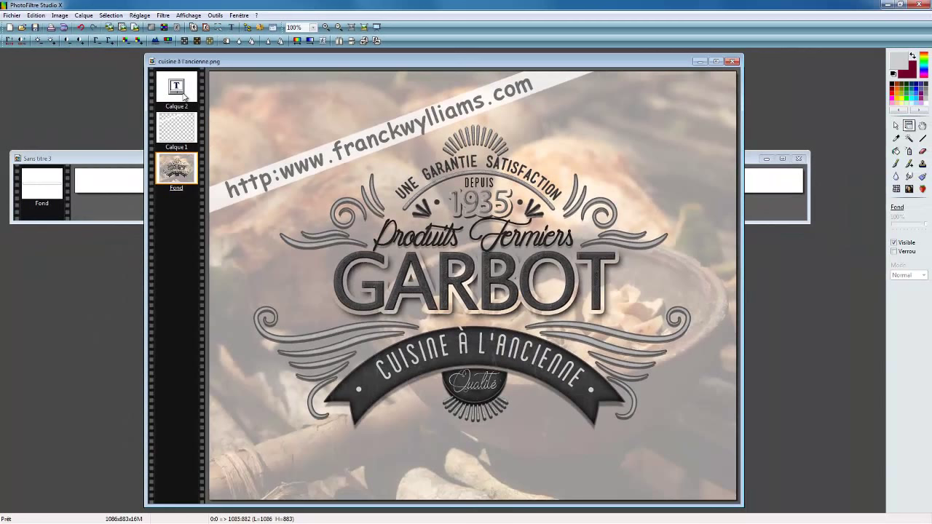
{"action": "left_click", "coordinate": [186, 128]}
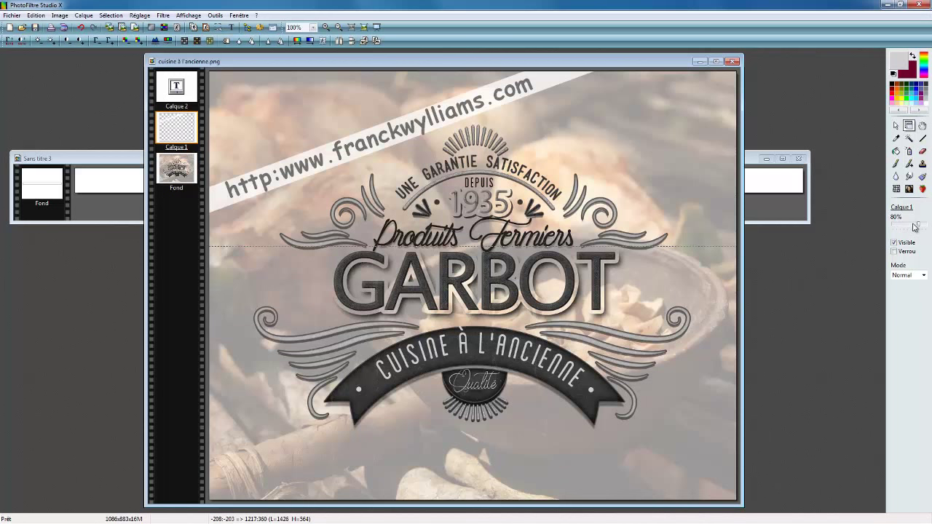
Lower the Calque 1 strip opacity from 80% to 40%
{"action": "left_click_drag", "start_coordinate": [914, 227], "coordinate": [910, 227]}
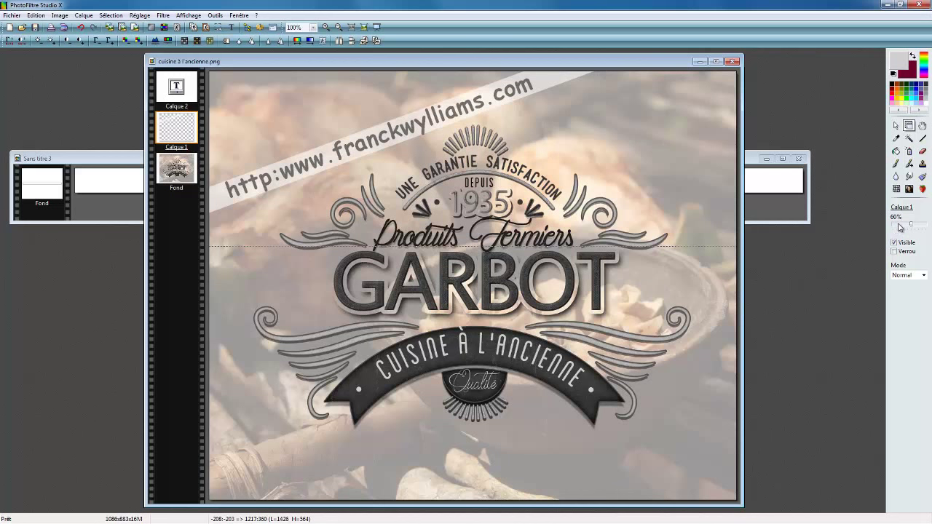
{"action": "left_click", "coordinate": [900, 228]}
{"action": "left_click", "coordinate": [900, 228]}
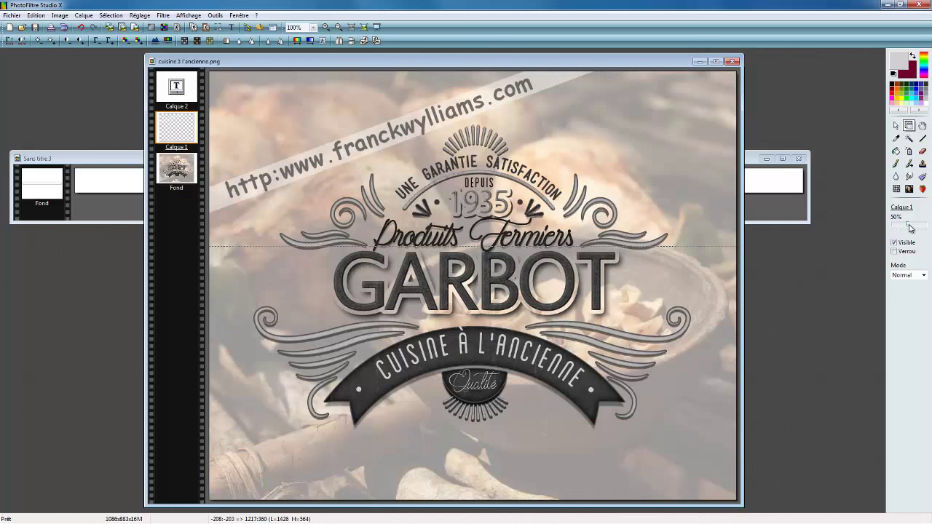
Give the Calque 2 URL text a drop shadow at 50% opacity
{"action": "double_click", "coordinate": [190, 99]}
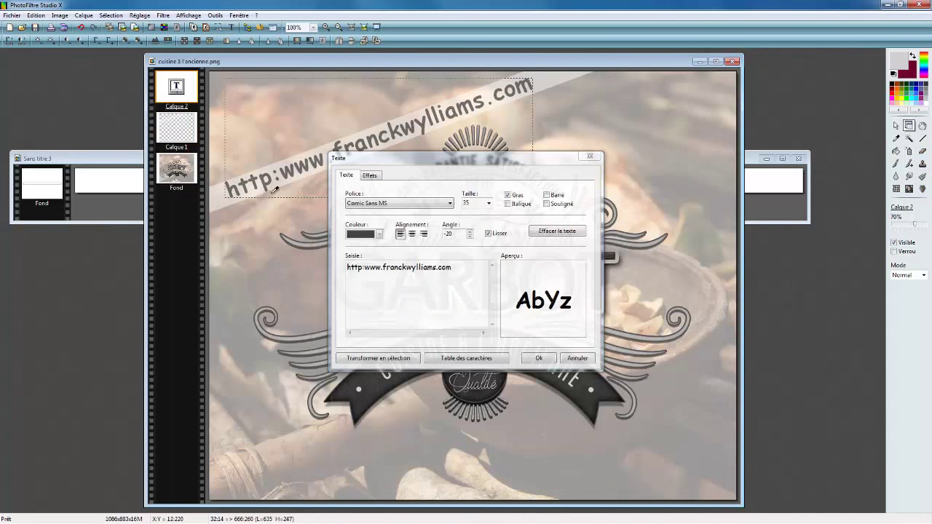
{"action": "left_click", "coordinate": [373, 178]}
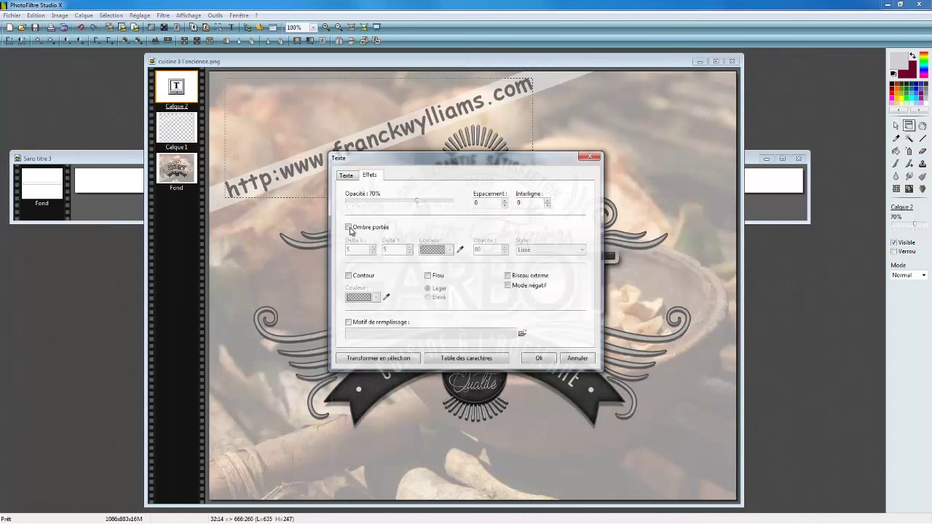
{"action": "left_click", "coordinate": [349, 228]}
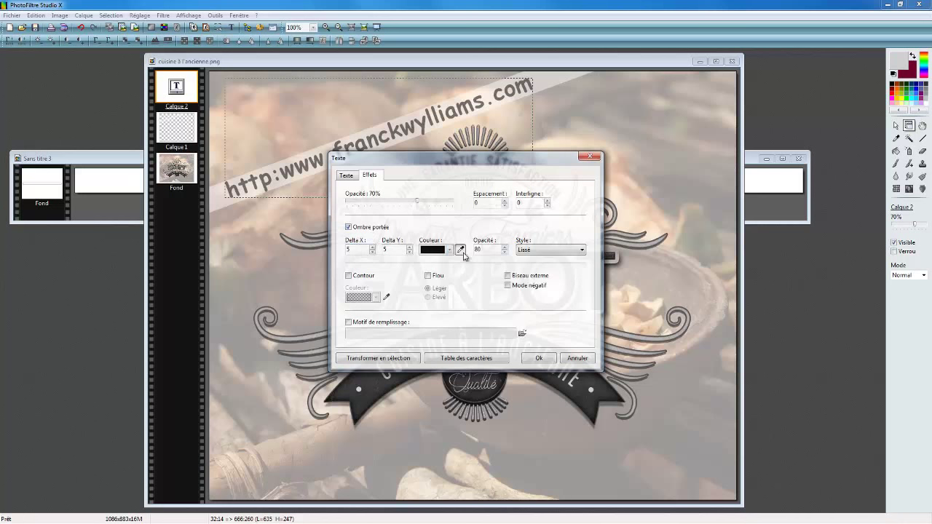
{"action": "key", "text": "ctrl+shift+Tab"}
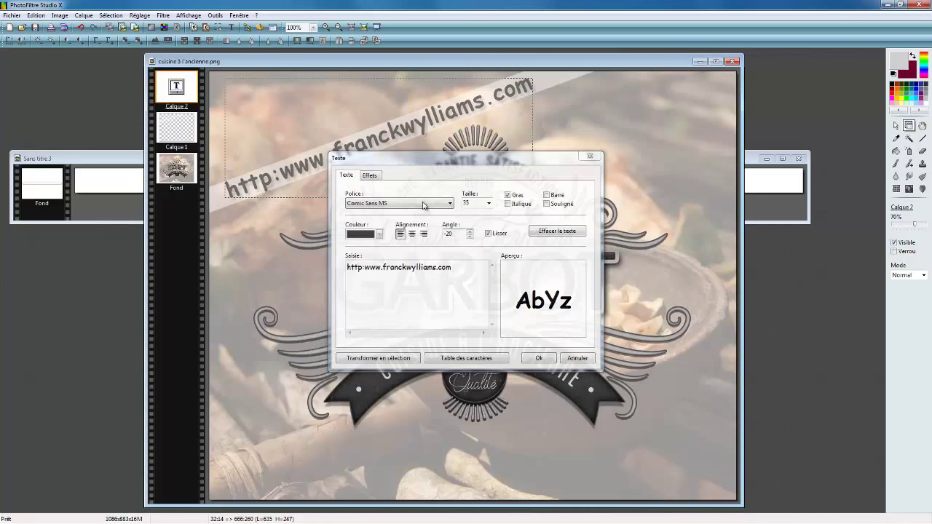
{"action": "left_click", "coordinate": [372, 176]}
{"action": "double_click", "coordinate": [486, 250]}
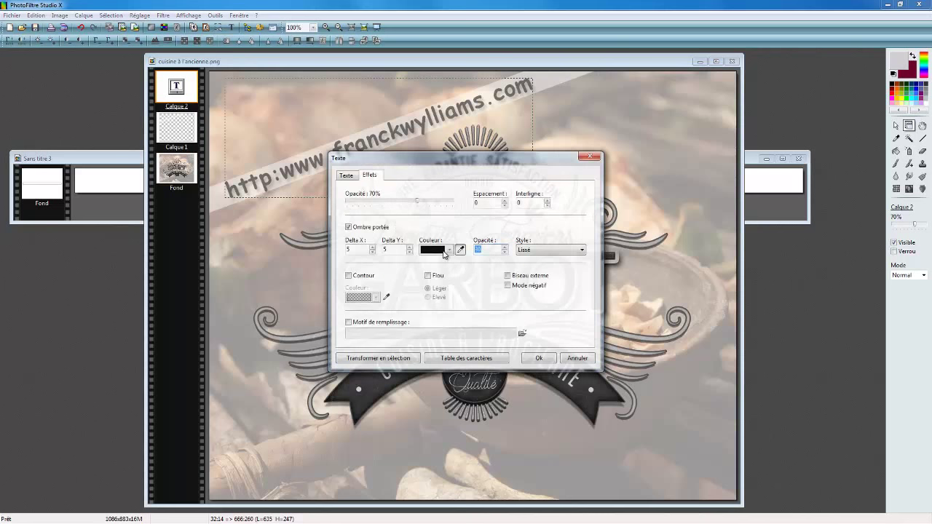
{"action": "left_click", "coordinate": [541, 359]}
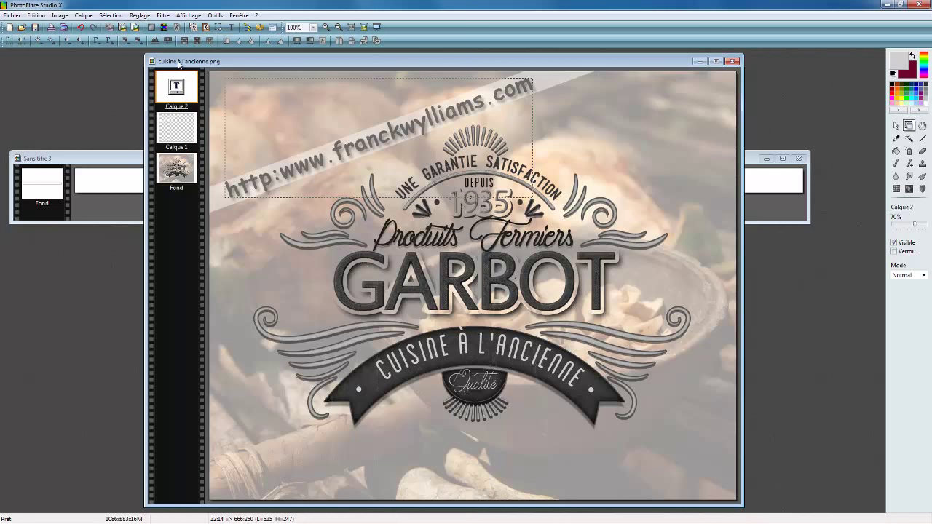
Flatten all layers into Fond and save the image as 'cuisine à l'ancienne' PNG
{"action": "left_click", "coordinate": [83, 16]}
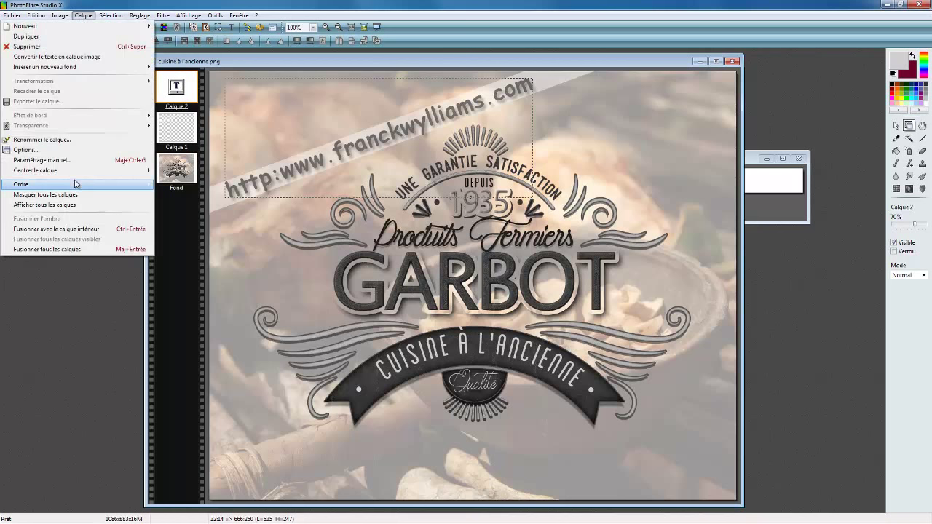
{"action": "left_click", "coordinate": [49, 249]}
{"action": "right_click", "coordinate": [349, 59]}
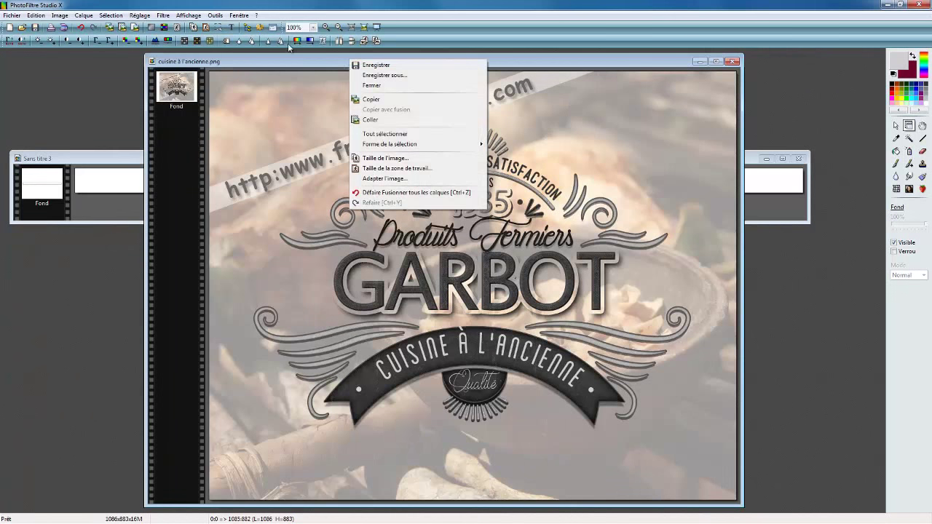
{"action": "left_click", "coordinate": [379, 76]}
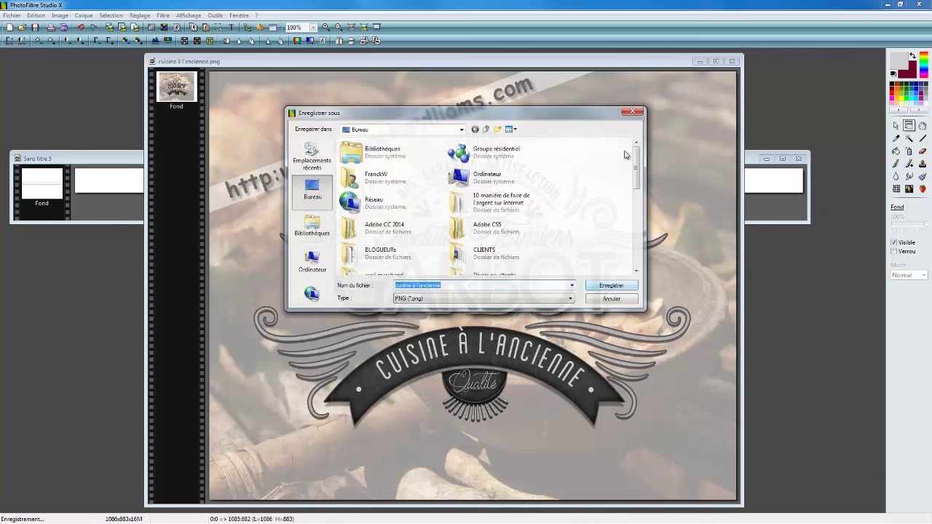
{"action": "left_click", "coordinate": [632, 114]}
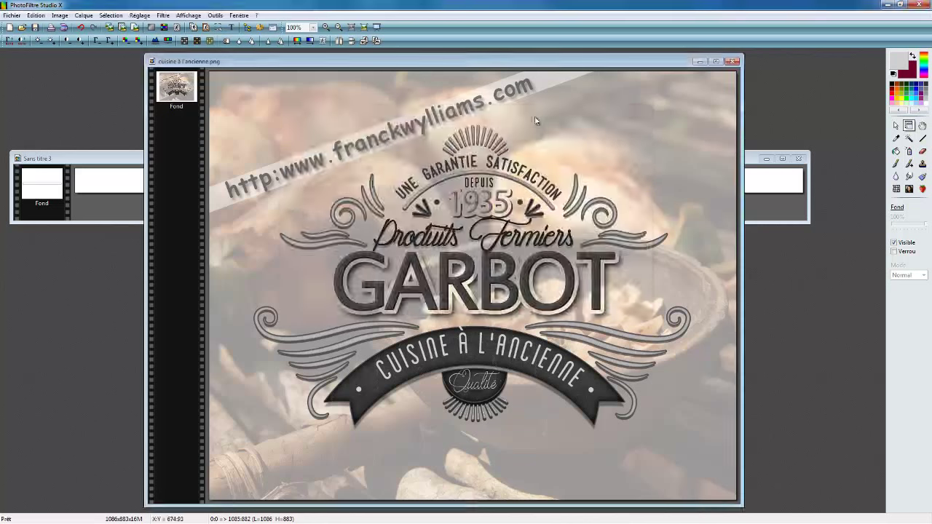